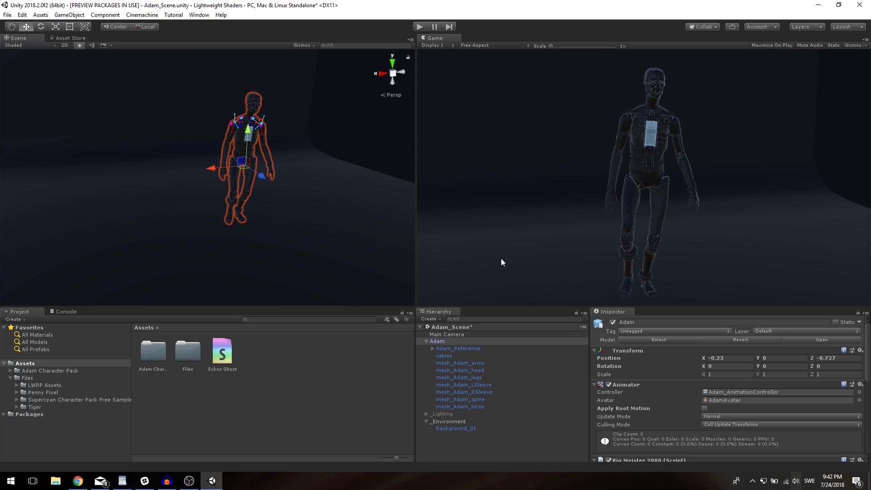
- Collapse the _Environment group in the Hierarchy and Adam's Animator component in the Inspector
{"action": "left_click", "coordinate": [426, 422]}
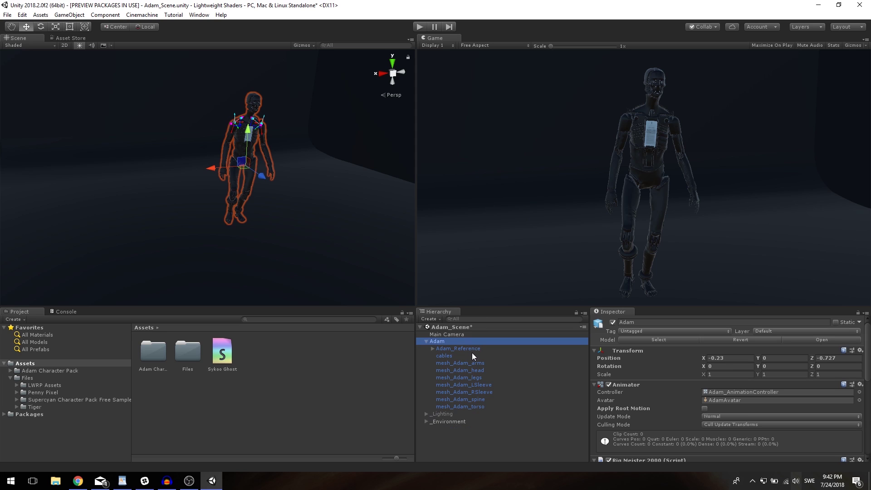
{"action": "left_click", "coordinate": [628, 384]}
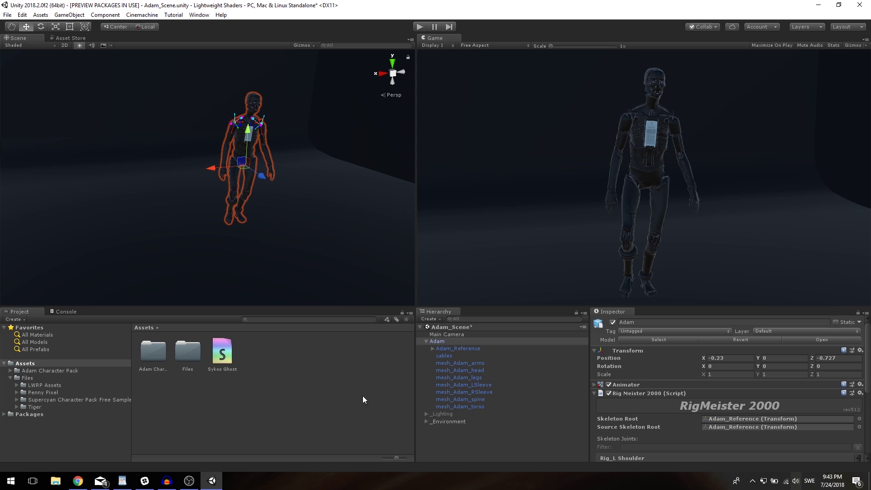
- Browse the Project panel's Create > Shader menu, dismiss it, and select the Sykoo Ghost shader graph
{"action": "right_click", "coordinate": [268, 357]}
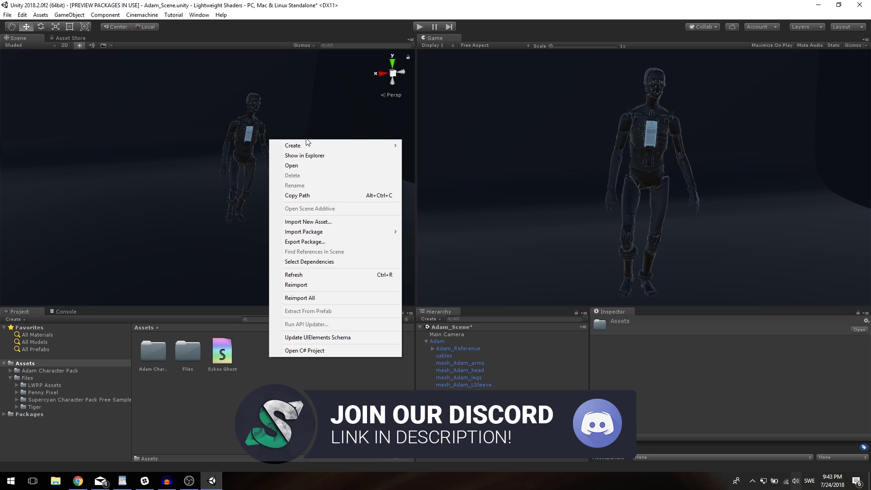
{"action": "mouse_move", "coordinate": [306, 145]}
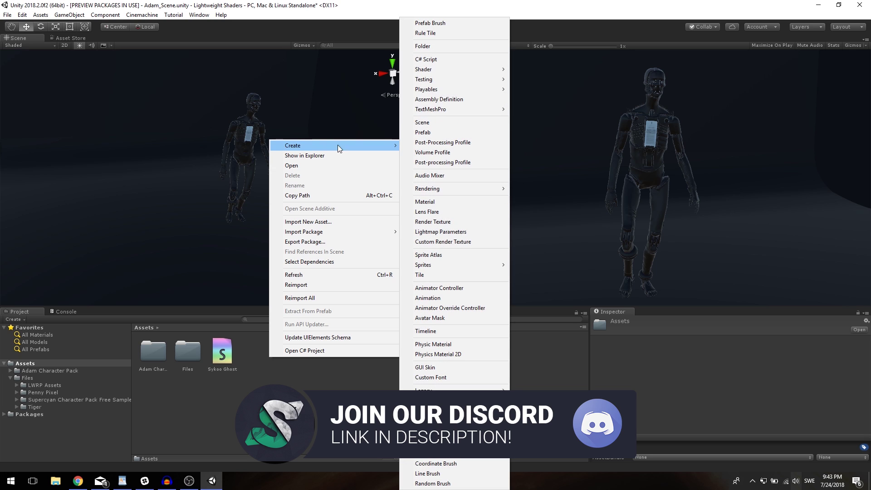
{"action": "mouse_move", "coordinate": [488, 70]}
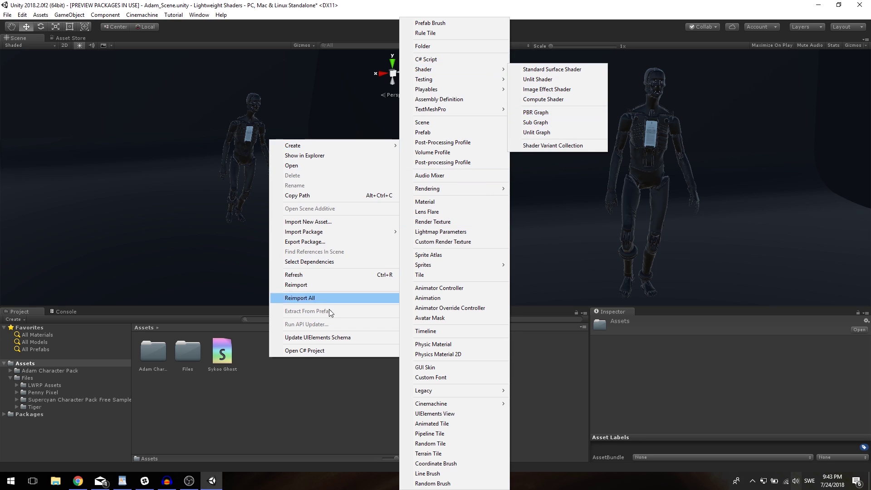
{"action": "left_click", "coordinate": [266, 418]}
{"action": "left_click", "coordinate": [228, 354]}
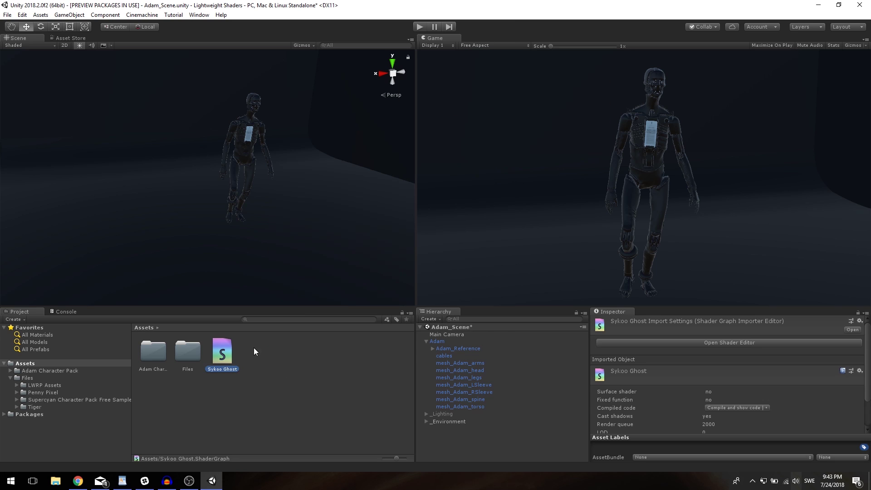
- Open Sykoo Ghost in the Shader Graph editor and dock its window into the layout
{"action": "left_click", "coordinate": [642, 341]}
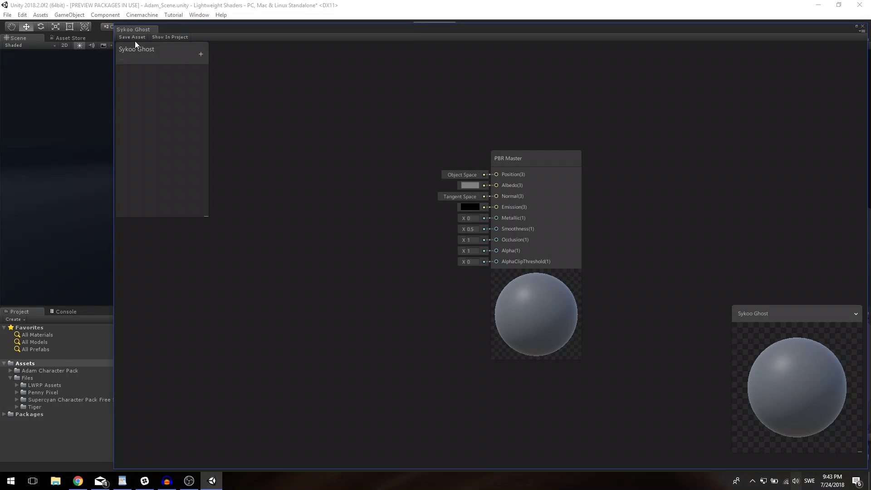
{"action": "left_click_drag", "start_coordinate": [136, 30], "coordinate": [105, 17]}
{"action": "key", "text": "space"}
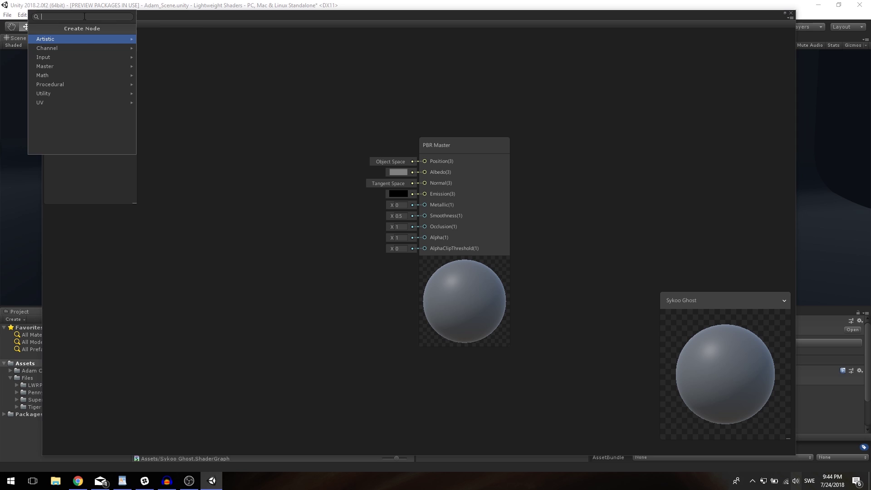
{"action": "key", "text": "Escape"}
{"action": "left_click", "coordinate": [452, 144]}
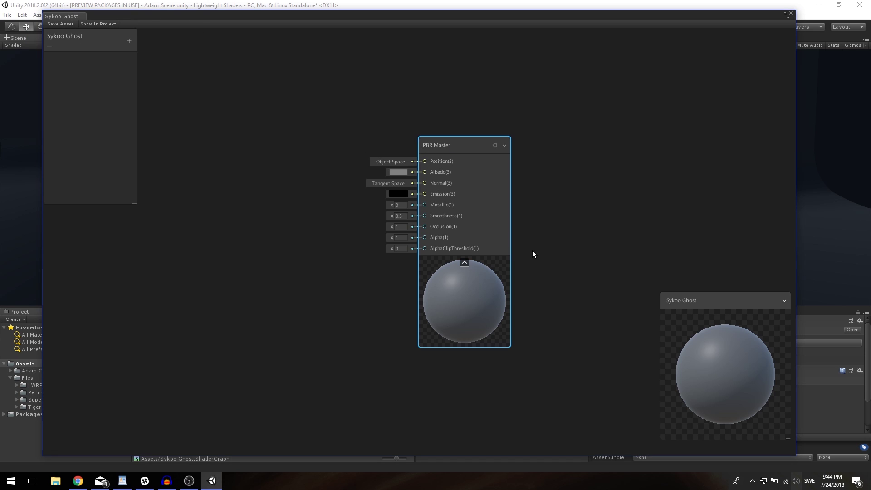
{"action": "left_click", "coordinate": [237, 161]}
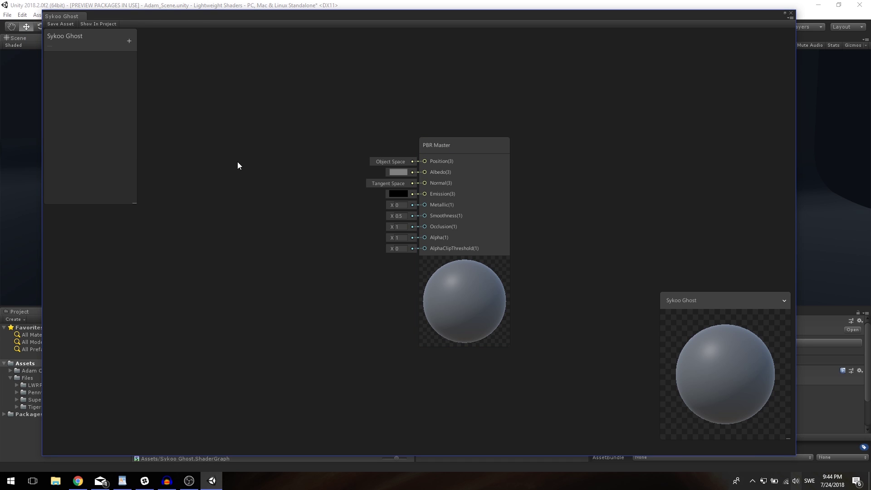
- Add a Normal Unpack node and wire its output into the PBR Master's Normal input
{"action": "key", "text": "space"}
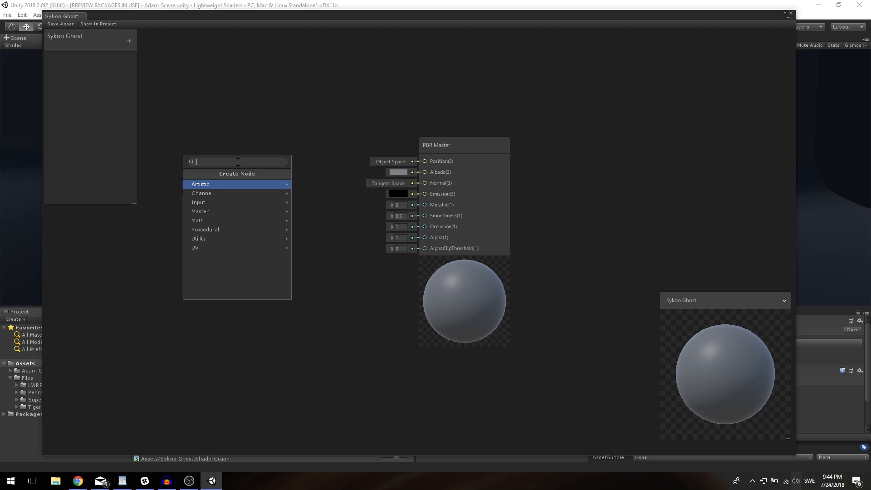
{"action": "type", "text": "normal"}
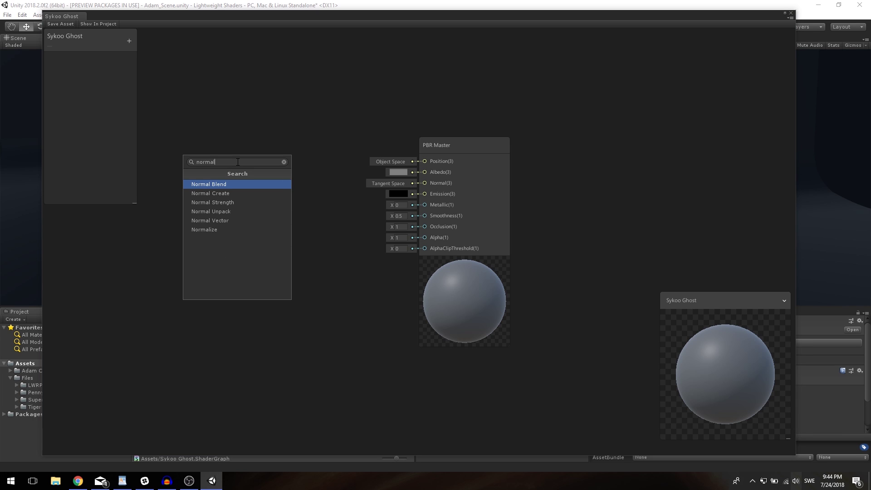
{"action": "key", "text": "Down"}
{"action": "key", "text": "Down"}
{"action": "key", "text": "Down"}
{"action": "key", "text": "Return"}
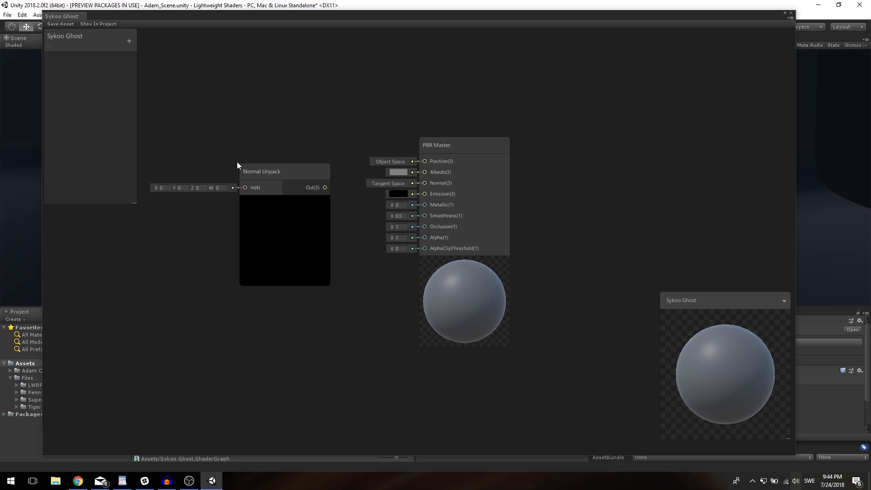
{"action": "left_click_drag", "start_coordinate": [431, 145], "coordinate": [520, 169]}
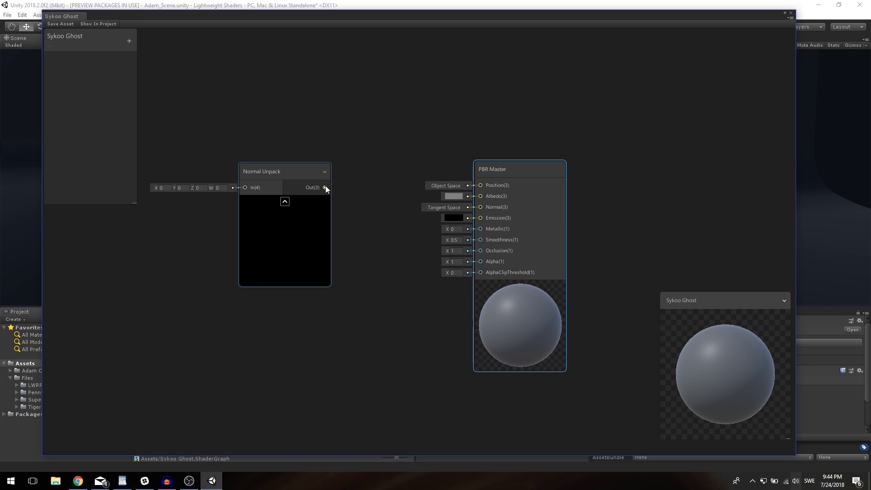
{"action": "left_click_drag", "start_coordinate": [324, 187], "coordinate": [481, 209]}
{"action": "left_click_drag", "start_coordinate": [502, 170], "coordinate": [479, 149]}
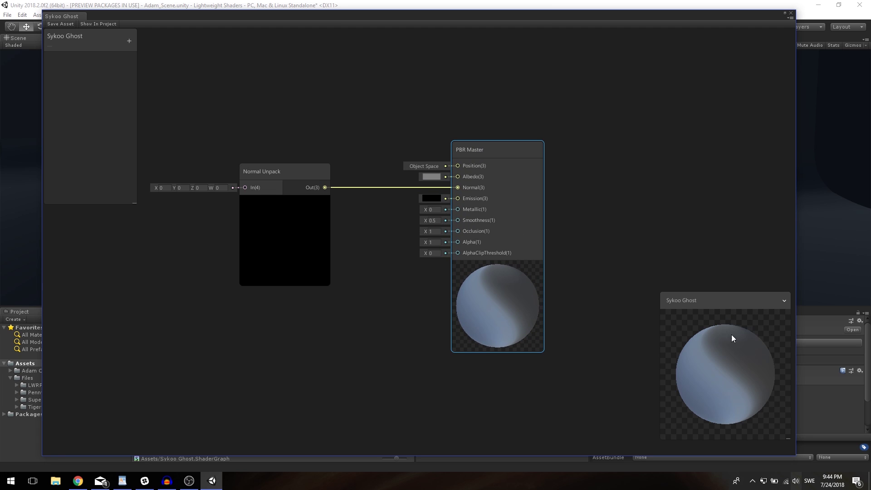
{"action": "mouse_move", "coordinate": [731, 334]}
{"action": "left_mouse_down"}
{"action": "mouse_move", "coordinate": [694, 392]}
{"action": "mouse_move", "coordinate": [687, 369]}
{"action": "mouse_move", "coordinate": [707, 357]}
{"action": "mouse_move", "coordinate": [698, 371]}
{"action": "mouse_move", "coordinate": [646, 358]}
{"action": "left_mouse_up"}
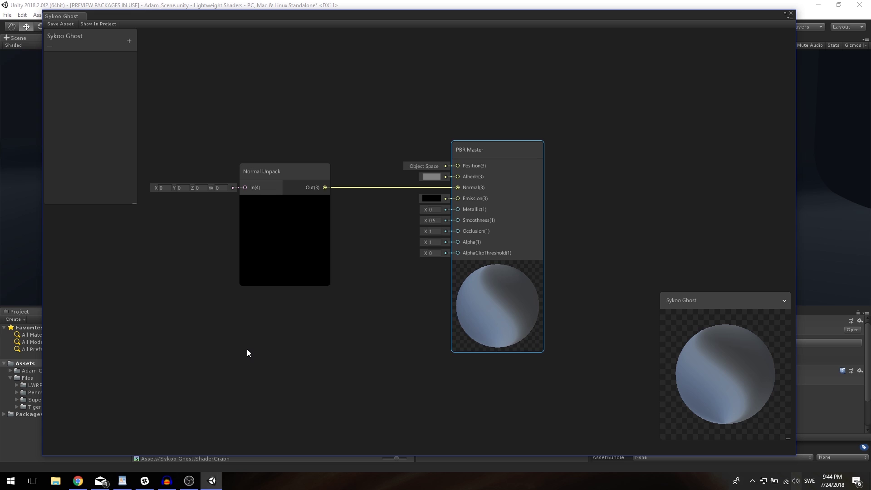
- Add a Lerp node and place it above the Normal Unpack node
{"action": "key", "text": "space"}
{"action": "type", "text": "lerp"}
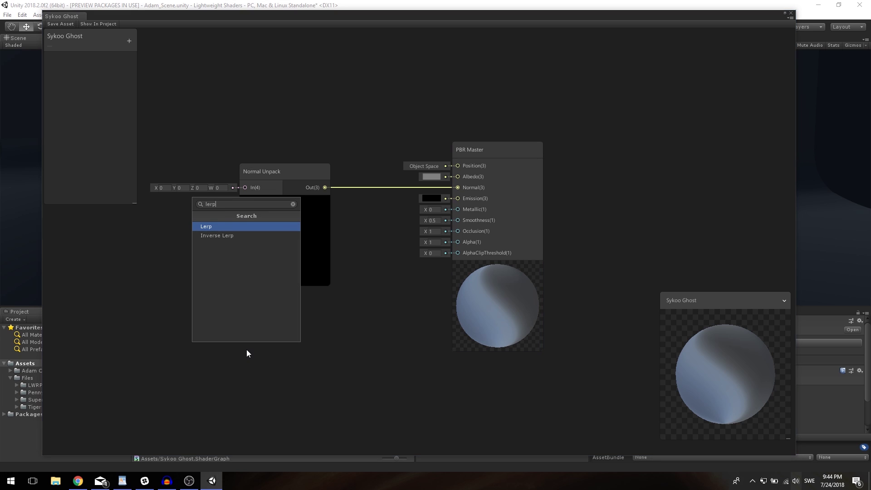
{"action": "key", "text": "Return"}
{"action": "left_click_drag", "start_coordinate": [272, 357], "coordinate": [265, 89]}
{"action": "left_click", "coordinate": [359, 114]}
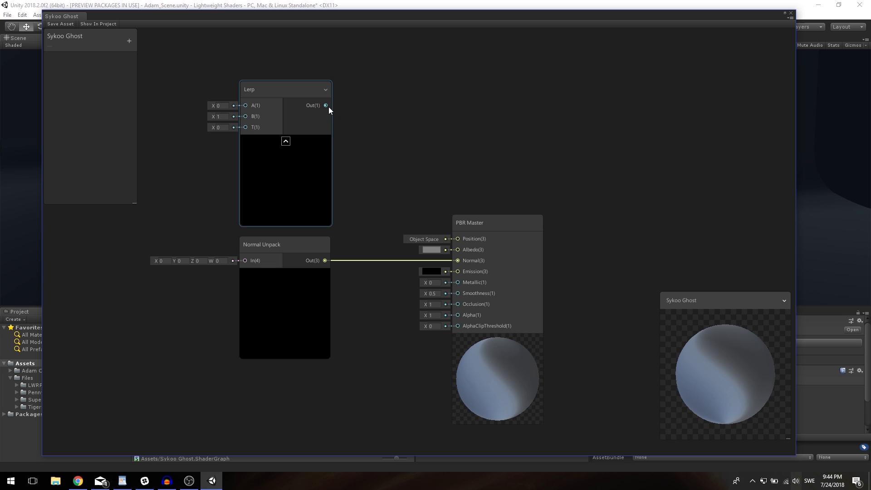
{"action": "left_click", "coordinate": [316, 150]}
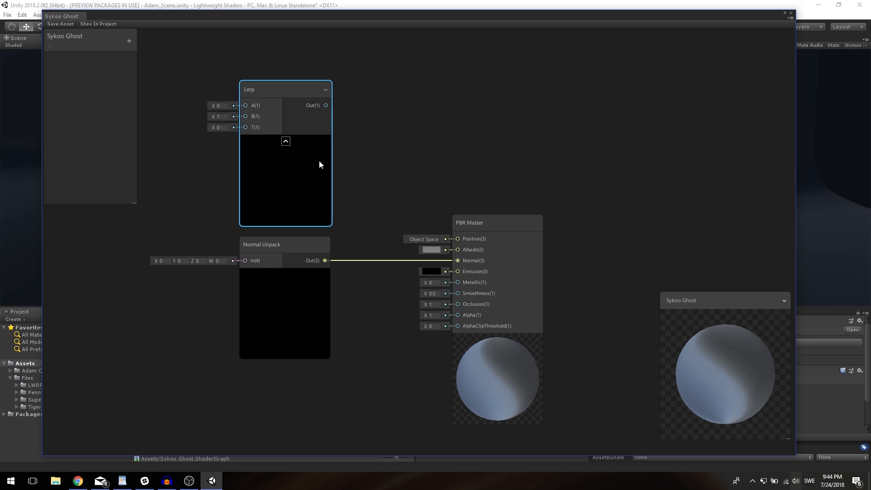
{"action": "left_click", "coordinate": [375, 123]}
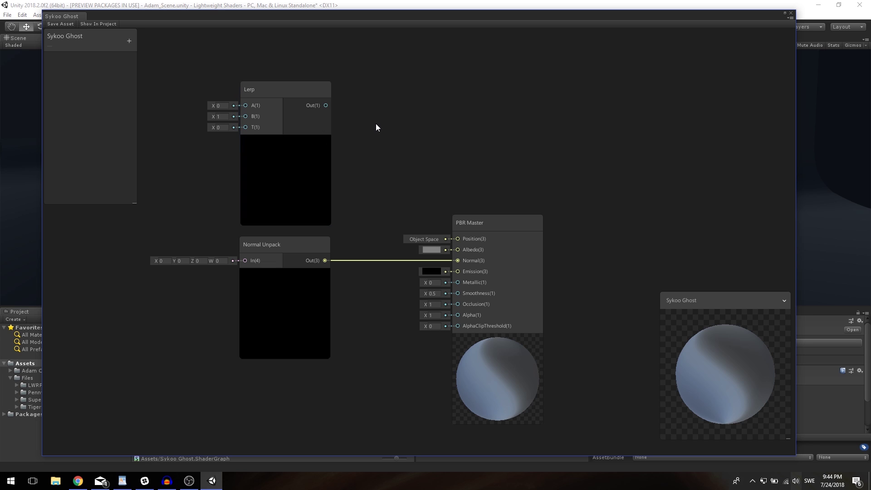
- Add two Color nodes to the graph
{"action": "key", "text": "space"}
{"action": "type", "text": "color"}
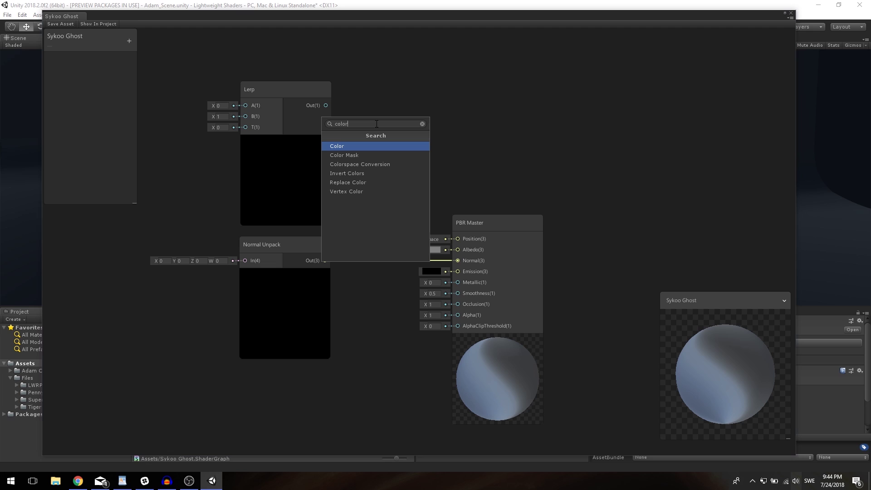
{"action": "key", "text": "Return"}
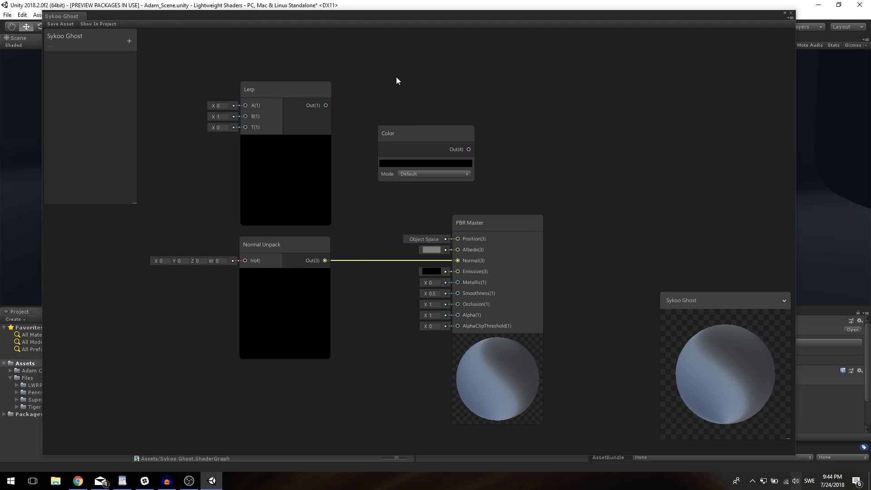
{"action": "key", "text": "space"}
{"action": "type", "text": "color"}
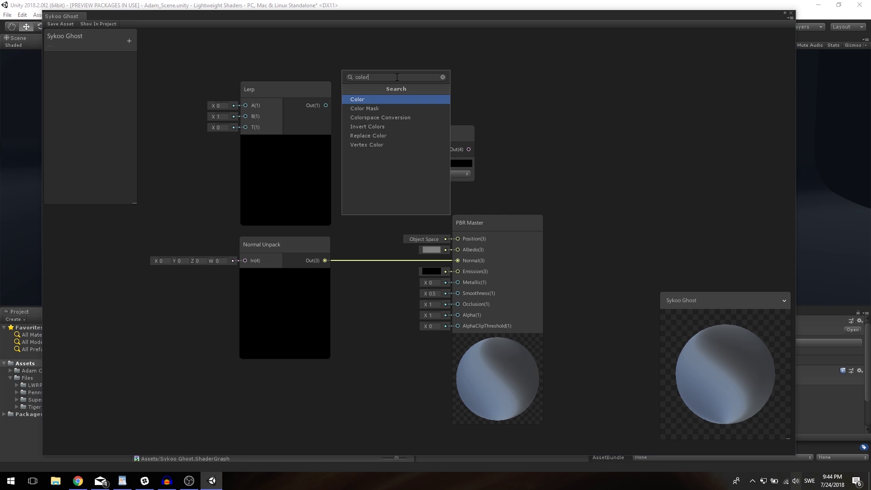
{"action": "key", "text": "Return"}
- Place both Color nodes left of the Lerp and wire them into its A and B inputs
{"action": "left_click_drag", "start_coordinate": [406, 81], "coordinate": [140, 96]}
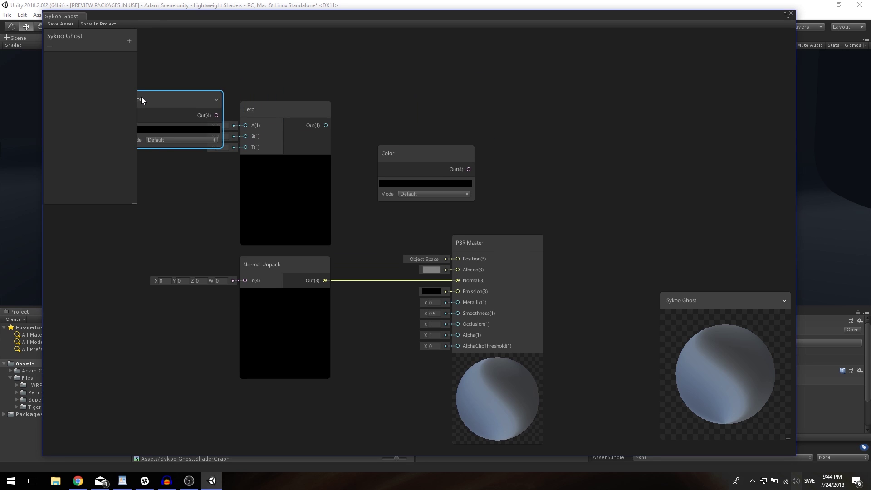
{"action": "scroll", "coordinate": [529, 163], "scroll_direction": "down", "scroll_amount": 3}
{"action": "left_click_drag", "start_coordinate": [303, 120], "coordinate": [290, 121]}
{"action": "scroll", "coordinate": [290, 120], "scroll_direction": "up", "scroll_amount": 2}
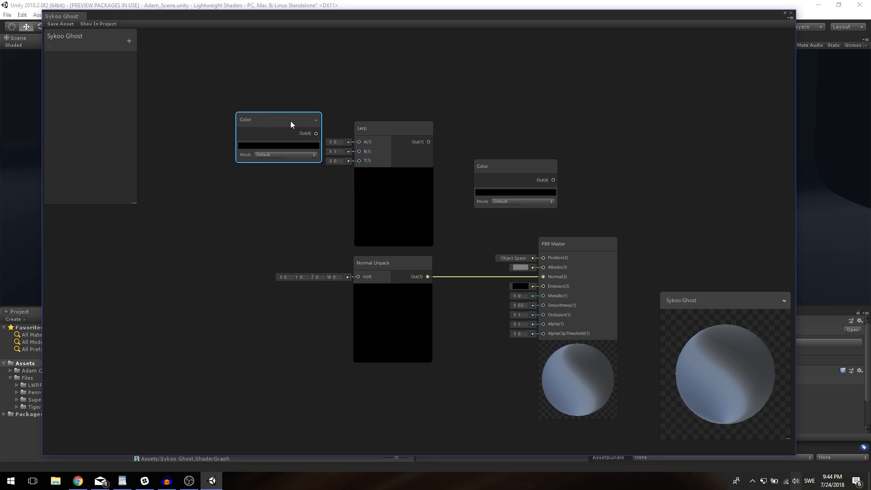
{"action": "left_click_drag", "start_coordinate": [483, 165], "coordinate": [191, 185]}
{"action": "left_click_drag", "start_coordinate": [279, 127], "coordinate": [359, 142]}
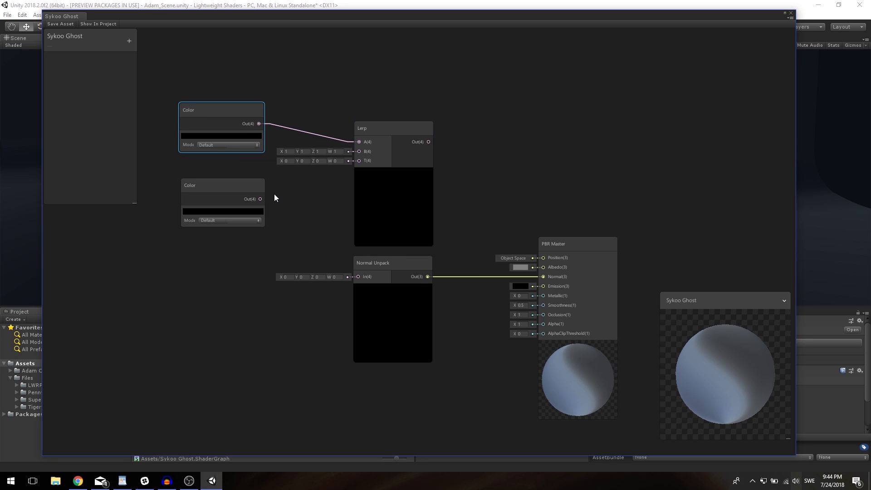
{"action": "left_click_drag", "start_coordinate": [260, 199], "coordinate": [355, 151]}
{"action": "left_click_drag", "start_coordinate": [237, 187], "coordinate": [236, 171]}
- Feed the Lerp output into the PBR Master's Albedo and Emission inputs
{"action": "left_click_drag", "start_coordinate": [429, 142], "coordinate": [545, 270]}
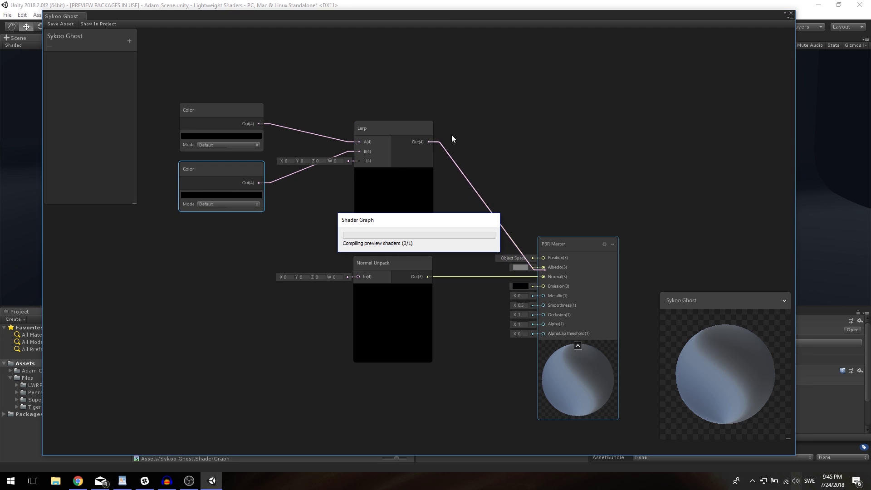
{"action": "left_click_drag", "start_coordinate": [429, 143], "coordinate": [541, 292]}
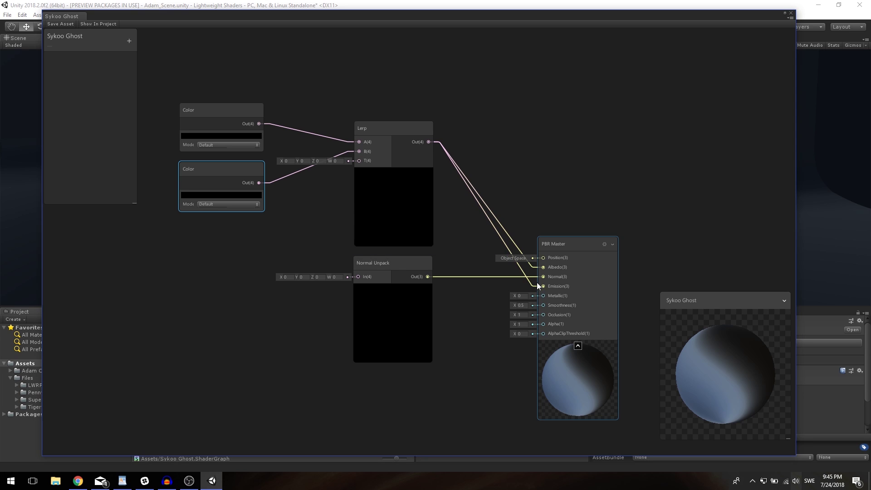
{"action": "left_click", "coordinate": [252, 148]}
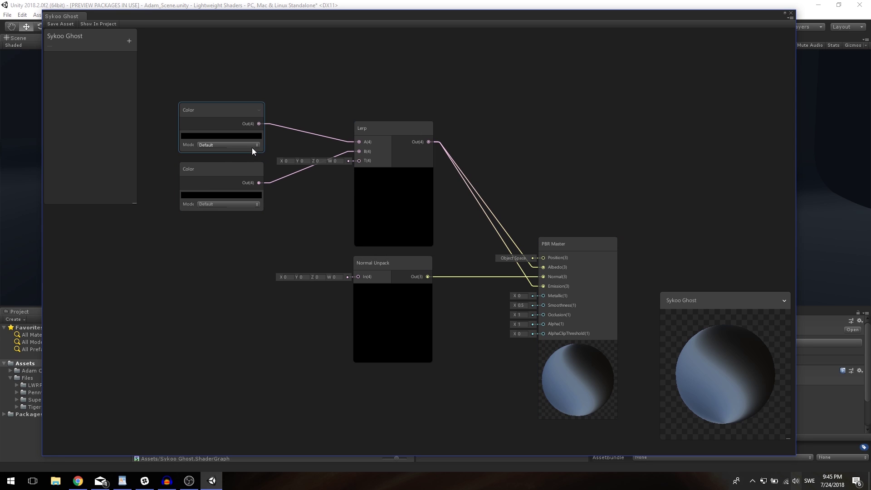
{"action": "left_click_drag", "start_coordinate": [219, 173], "coordinate": [219, 167]}
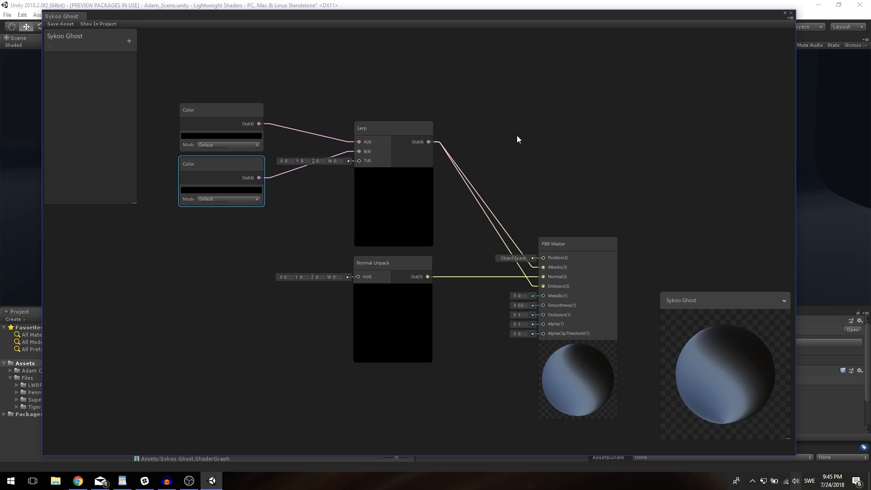
{"action": "left_click", "coordinate": [528, 123]}
{"action": "middle_click_drag", "start_coordinate": [558, 132], "coordinate": [575, 121]}
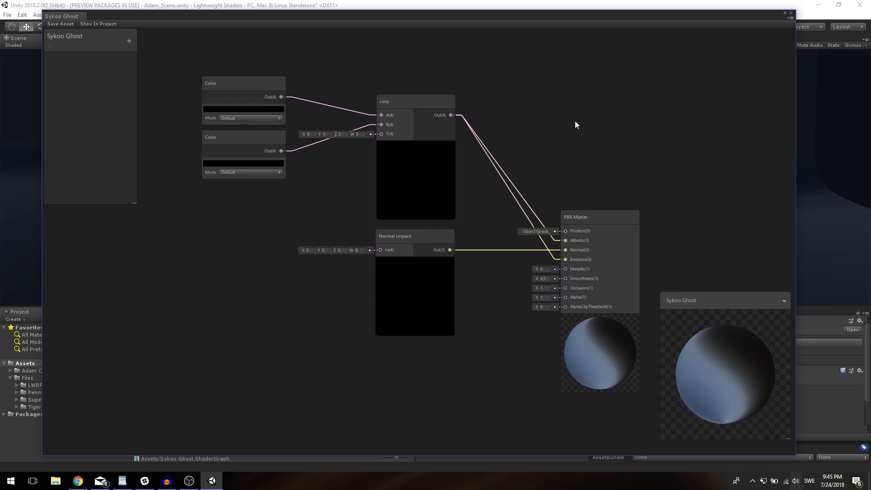
{"action": "left_click", "coordinate": [597, 215]}
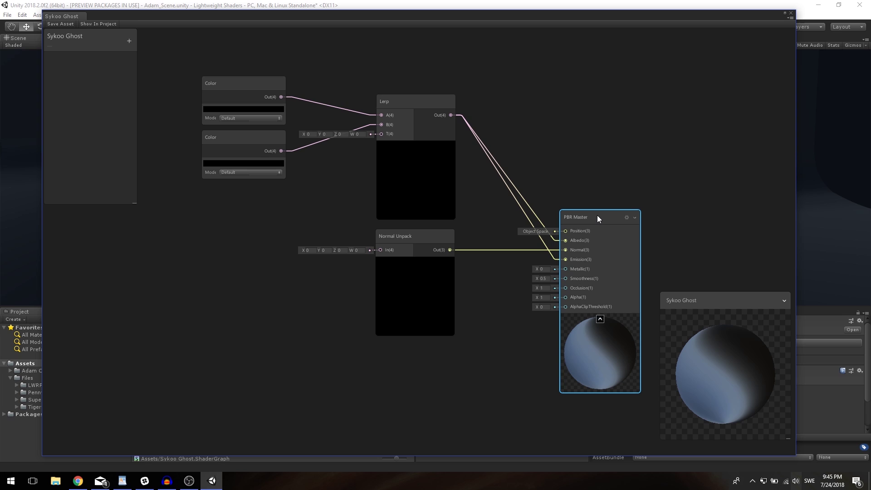
{"action": "right_click", "coordinate": [71, 16]}
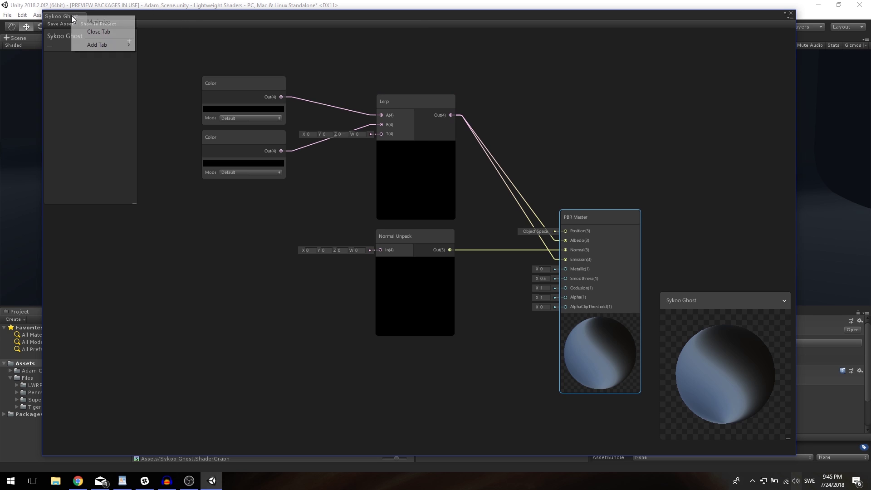
{"action": "left_click", "coordinate": [228, 20]}
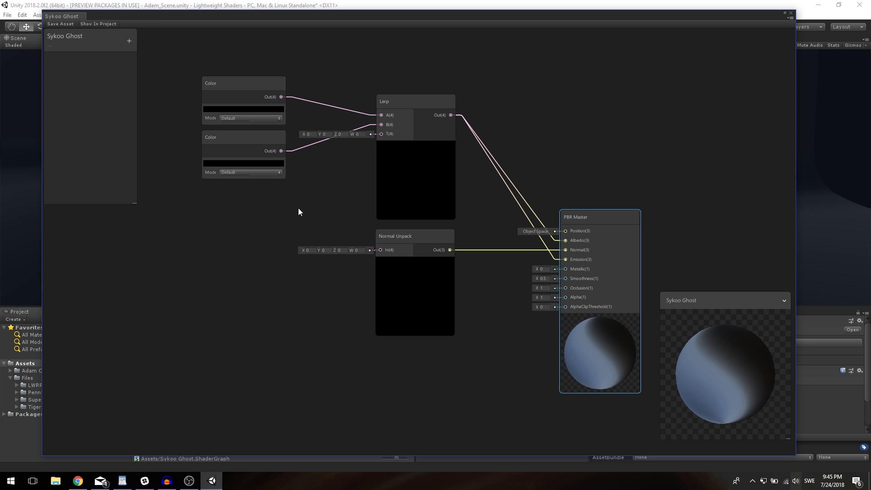
{"action": "left_click", "coordinate": [195, 238]}
- Add a Simple Noise node with scale 30 and connect it to the Lerp's T input
{"action": "key", "text": "space"}
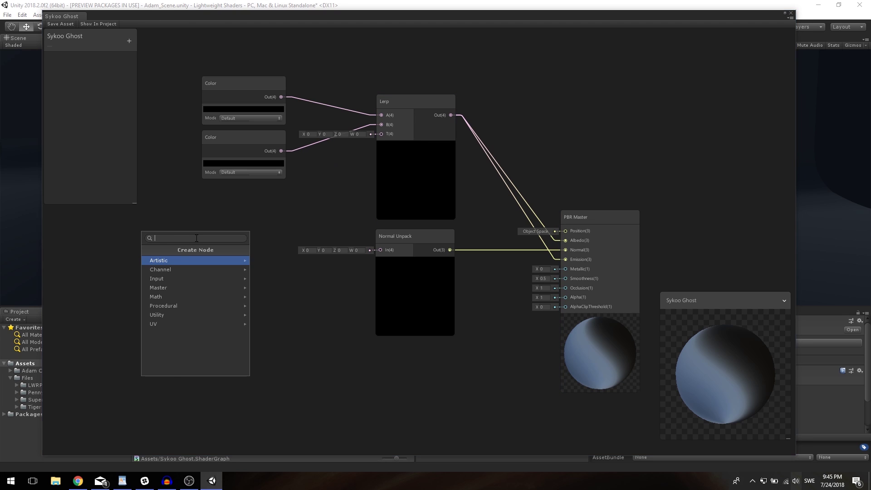
{"action": "type", "text": "nois"}
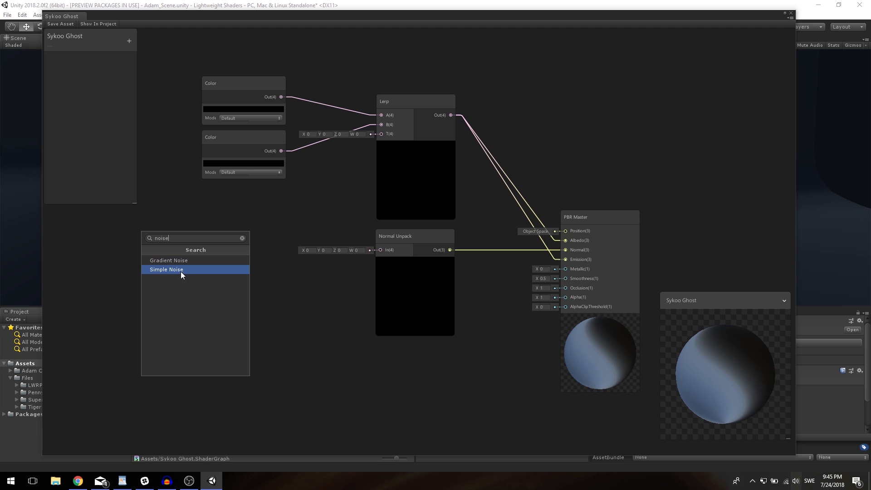
{"action": "type", "text": "e"}
{"action": "left_click", "coordinate": [181, 271]}
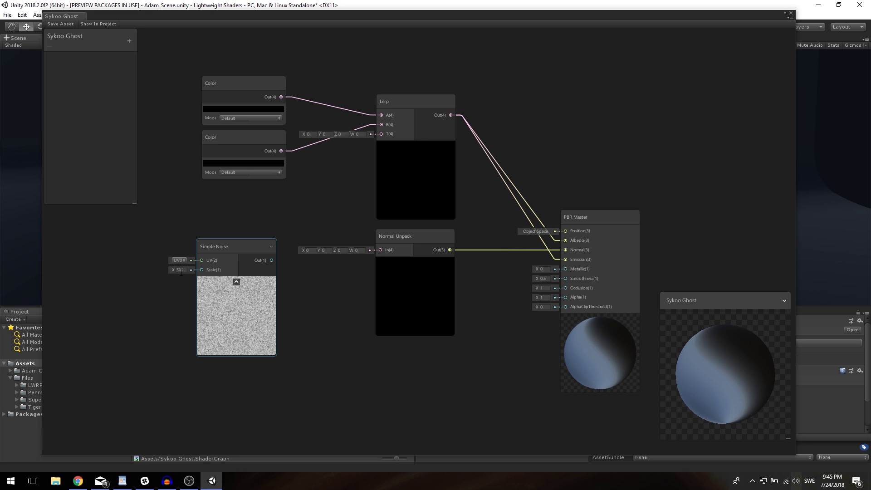
{"action": "middle_click_drag", "start_coordinate": [136, 257], "coordinate": [191, 259]}
{"action": "left_click", "coordinate": [235, 271]}
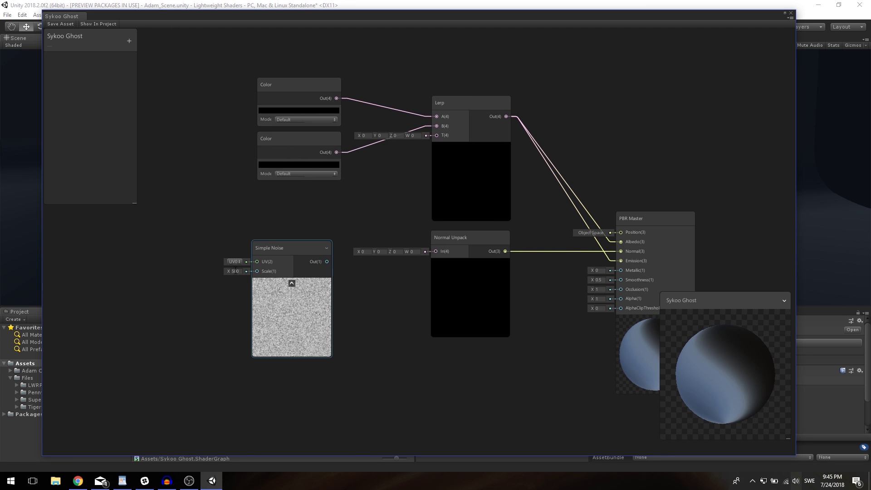
{"action": "type", "text": "30"}
{"action": "left_click", "coordinate": [459, 296]}
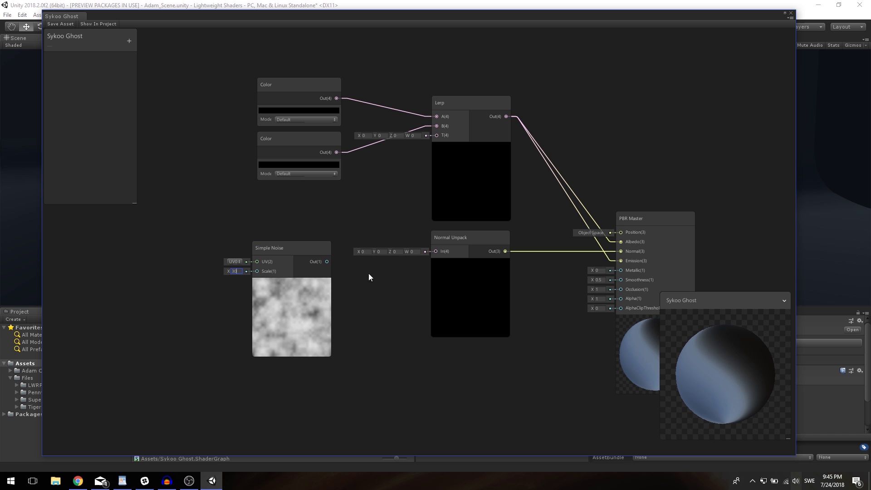
{"action": "left_click_drag", "start_coordinate": [327, 262], "coordinate": [434, 138]}
{"action": "left_click_drag", "start_coordinate": [298, 248], "coordinate": [306, 197]}
- Make the first Color bright red, the second bright blue, and feed the noise into Normal Unpack
{"action": "left_click", "coordinate": [298, 113]}
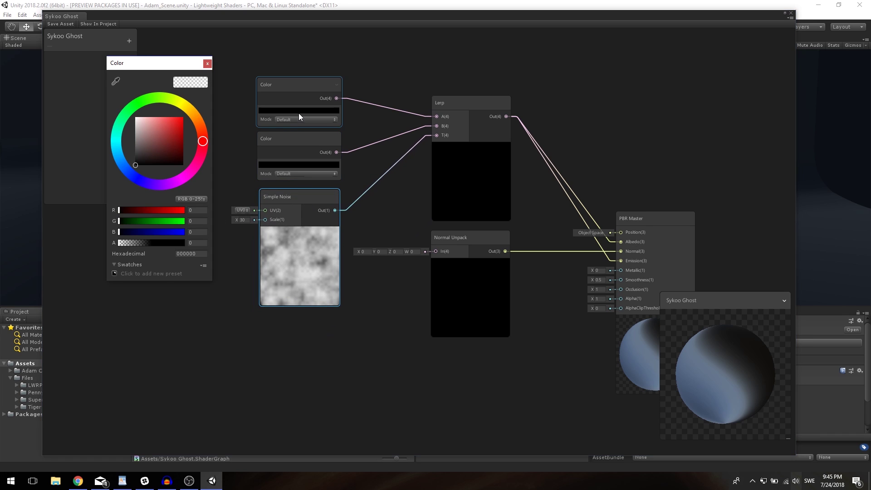
{"action": "left_click", "coordinate": [164, 127]}
{"action": "left_click_drag", "start_coordinate": [164, 126], "coordinate": [220, 93]}
{"action": "left_click", "coordinate": [208, 64]}
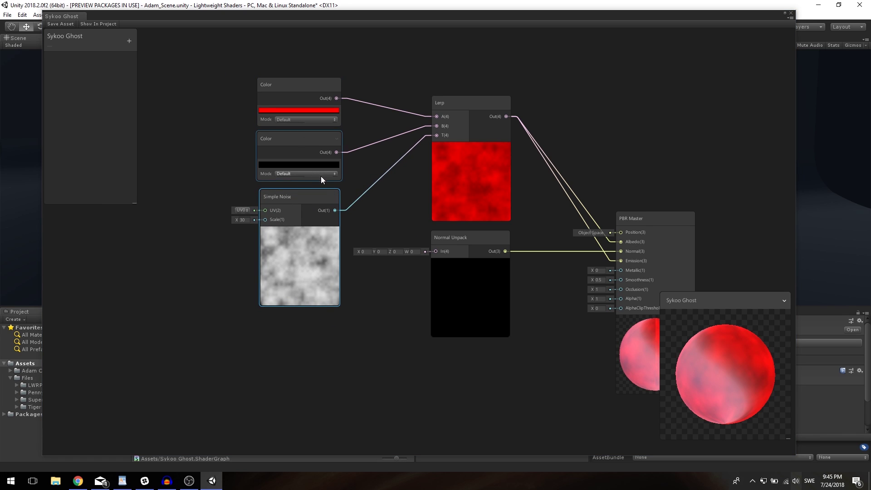
{"action": "left_click_drag", "start_coordinate": [335, 209], "coordinate": [436, 250]}
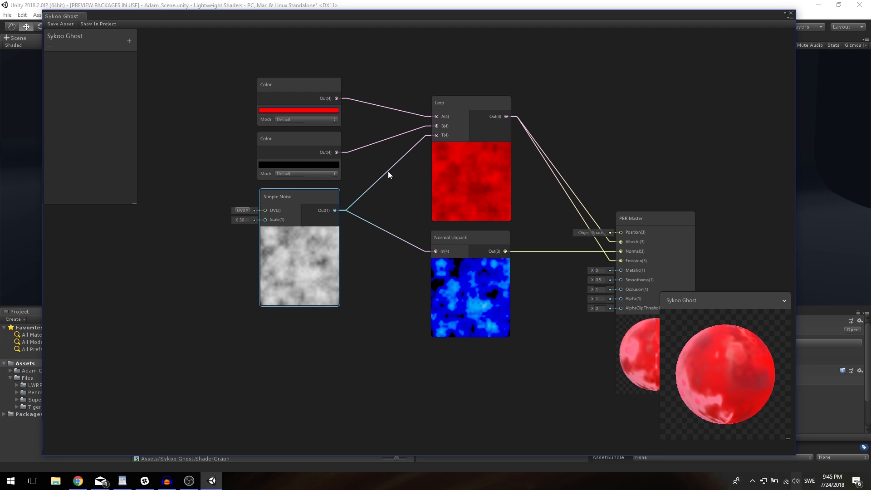
{"action": "left_click", "coordinate": [302, 166]}
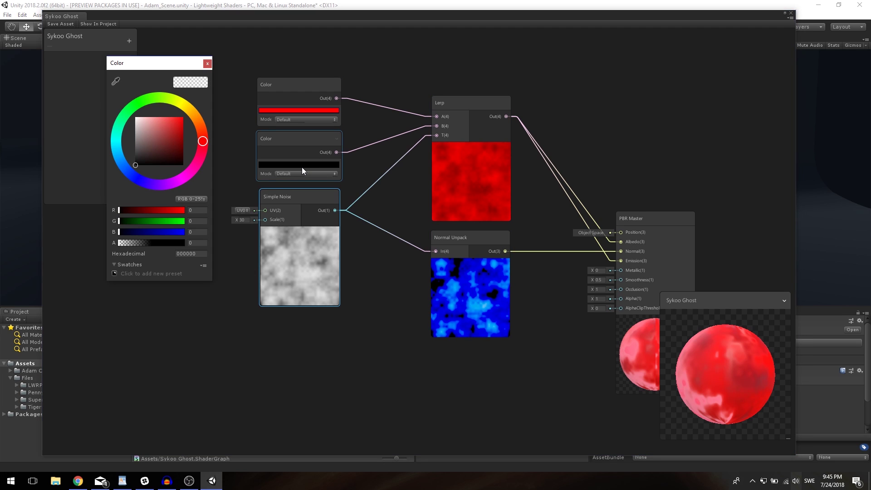
{"action": "left_click_drag", "start_coordinate": [189, 171], "coordinate": [226, 93]}
{"action": "left_click", "coordinate": [207, 64]}
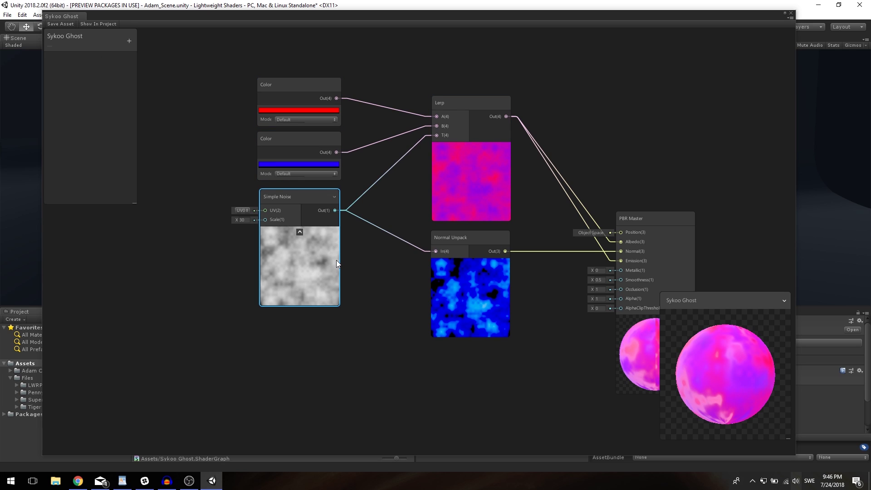
- Set the PBR Master's Smoothness to 0
{"action": "left_click", "coordinate": [600, 279]}
{"action": "type", "text": "0"}
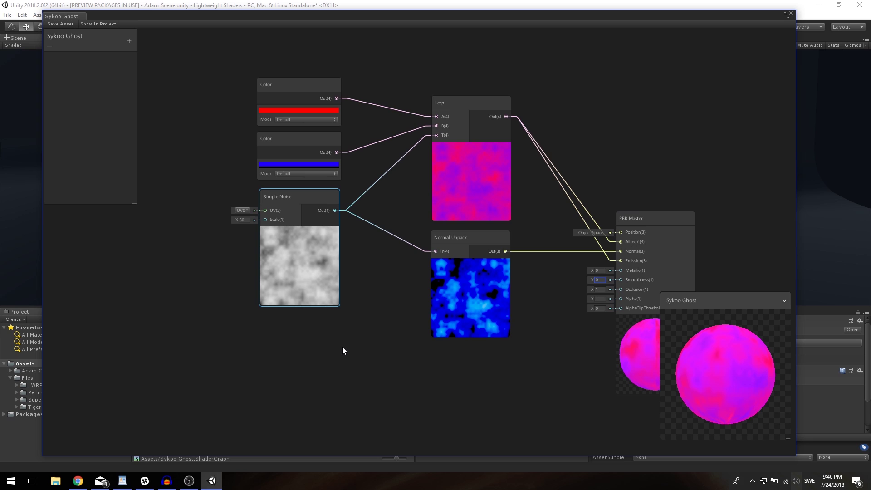
{"action": "scroll", "coordinate": [384, 340], "scroll_direction": "down", "scroll_amount": 3}
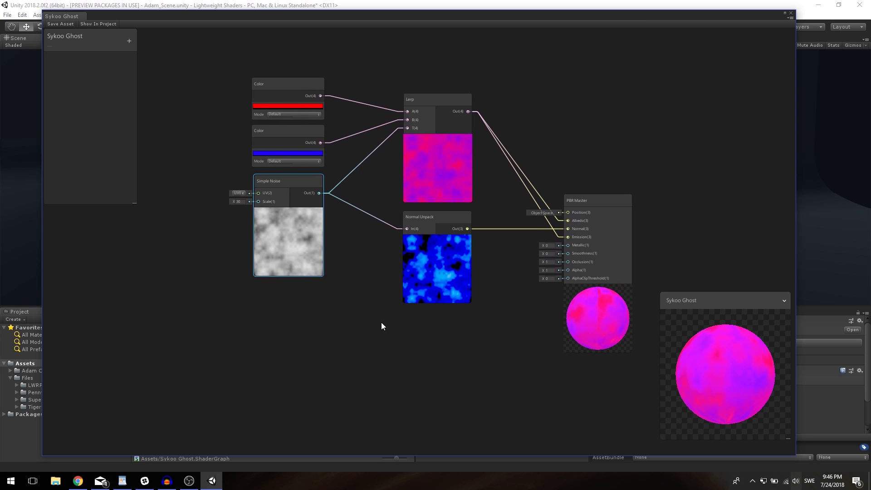
- Add a Tiling And Offset node and place it beside the Simple Noise node
{"action": "left_click", "coordinate": [184, 257]}
{"action": "key", "text": "space"}
{"action": "type", "text": "tiling"}
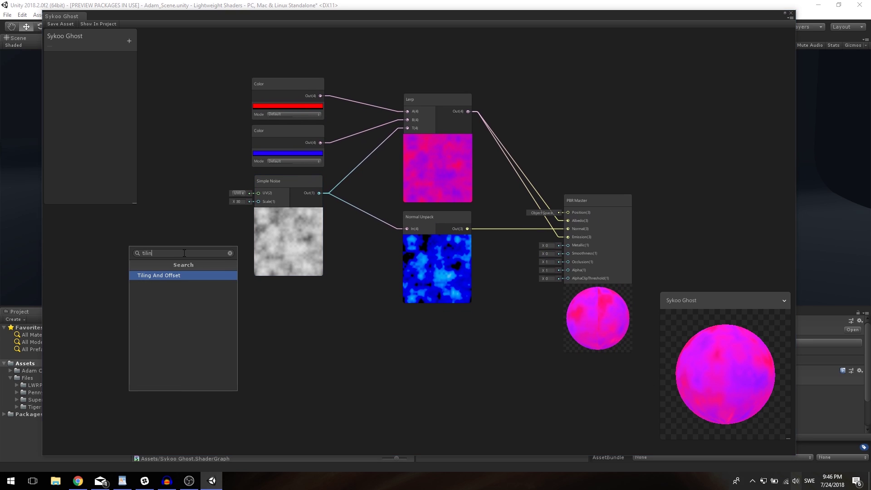
{"action": "key", "text": "Return"}
{"action": "left_click_drag", "start_coordinate": [214, 261], "coordinate": [132, 239]}
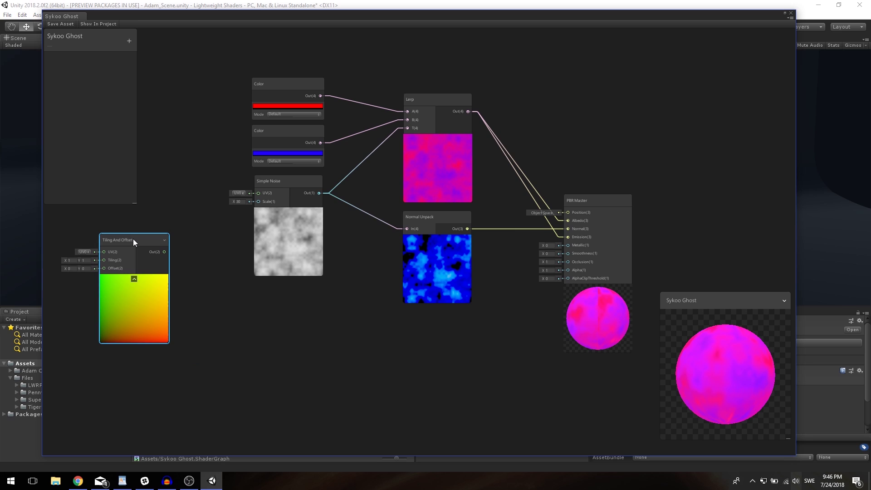
{"action": "middle_click_drag", "start_coordinate": [132, 239], "coordinate": [142, 237]}
{"action": "left_click_drag", "start_coordinate": [155, 239], "coordinate": [210, 128]}
- Move the Sykoo Ghost blackboard to the upper right and set Tiling And Offset's offset X to 30
{"action": "left_click_drag", "start_coordinate": [99, 36], "coordinate": [777, 29]}
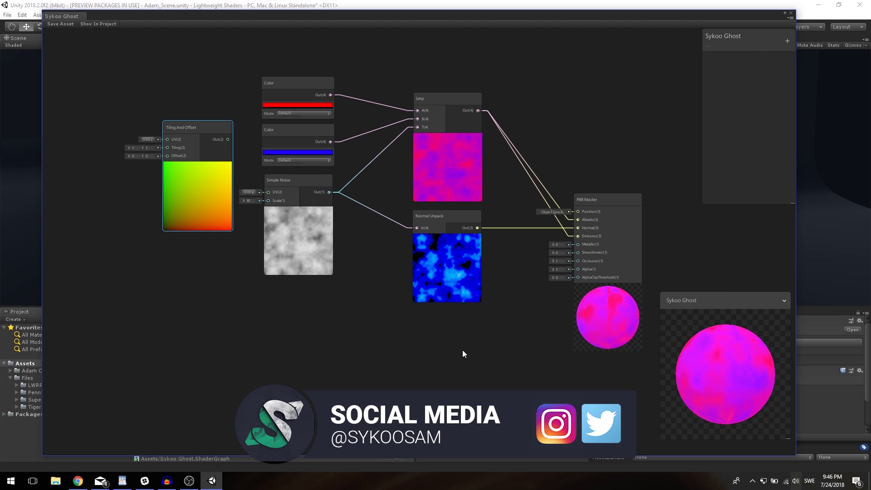
{"action": "middle_click_drag", "start_coordinate": [454, 347], "coordinate": [448, 343]}
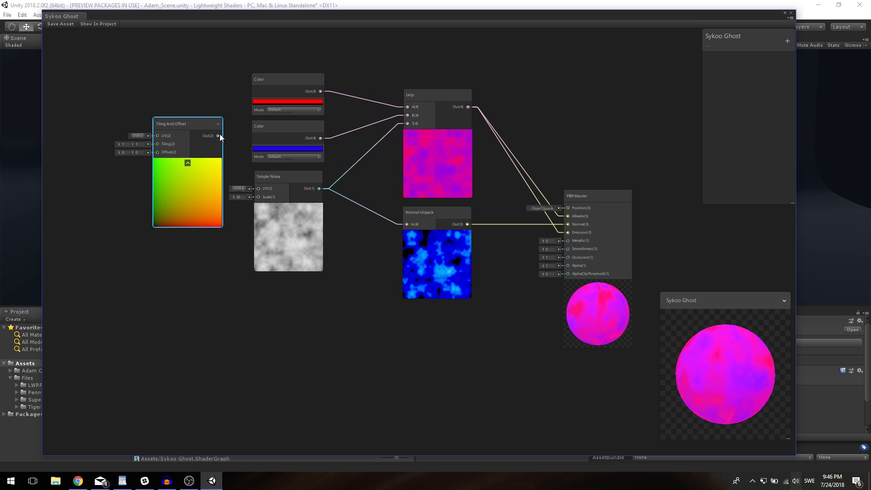
{"action": "left_click", "coordinate": [129, 153]}
{"action": "type", "text": "3"}
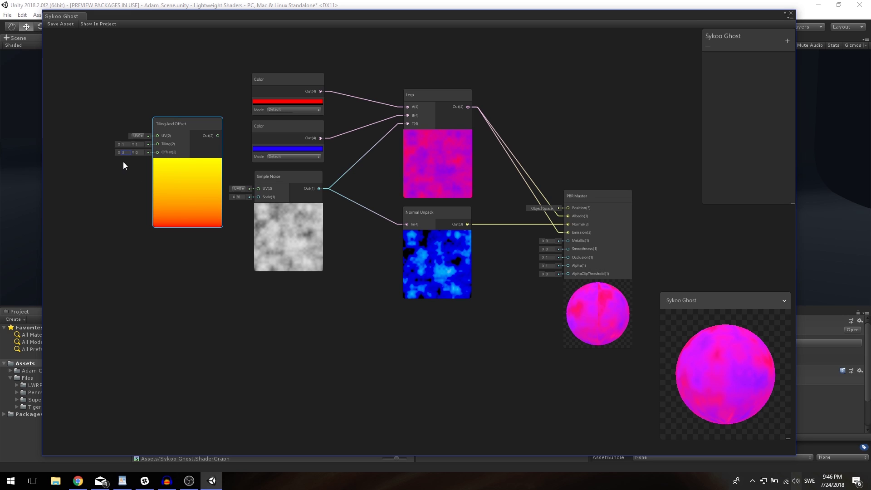
{"action": "type", "text": "0"}
- Reset the offset X to 0 and add a Time node at the upper left
{"action": "left_click", "coordinate": [151, 268]}
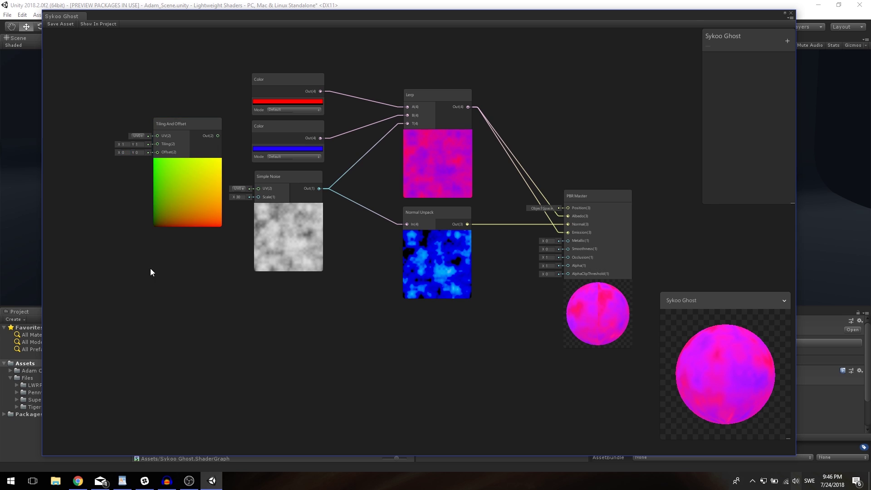
{"action": "middle_click_drag", "start_coordinate": [73, 229], "coordinate": [221, 207]}
{"action": "scroll", "coordinate": [402, 237], "scroll_direction": "up", "scroll_amount": 2}
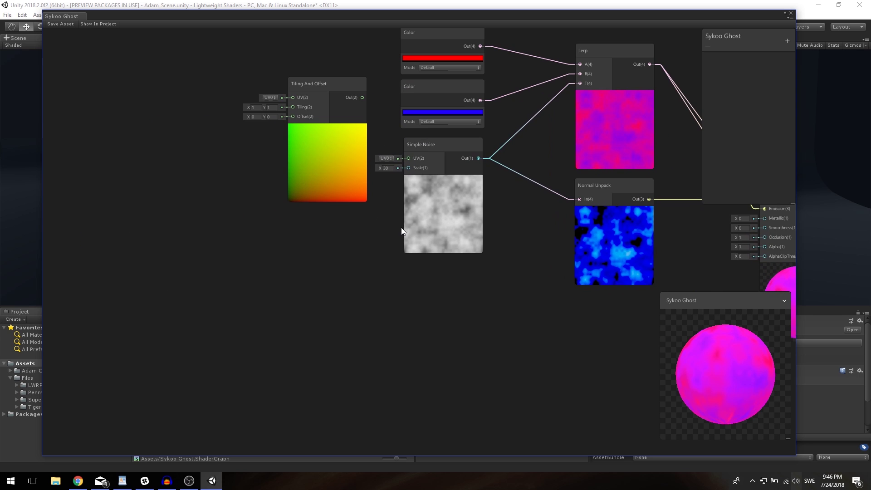
{"action": "scroll", "coordinate": [393, 243], "scroll_direction": "up", "scroll_amount": 2}
{"action": "key", "text": "space"}
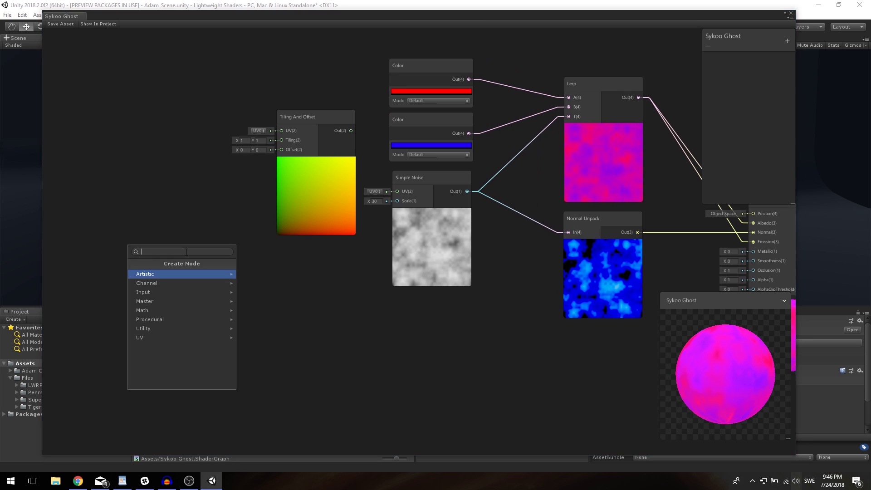
{"action": "type", "text": "time"}
{"action": "key", "text": "Return"}
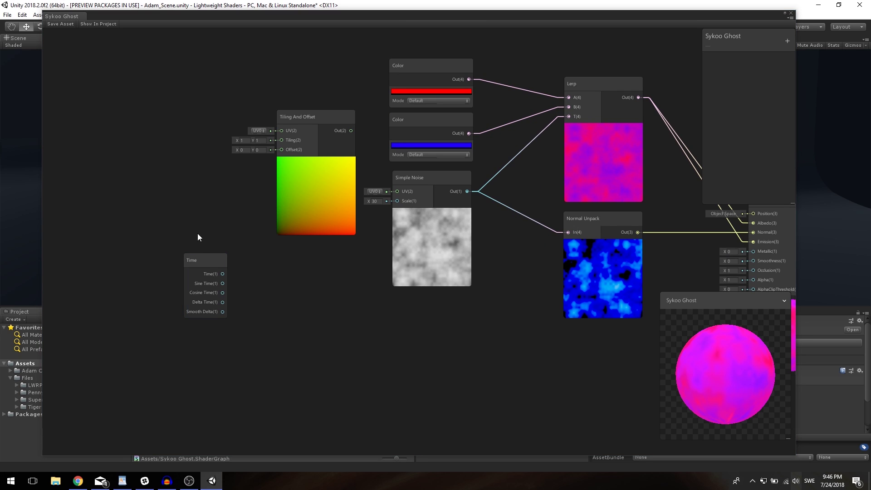
{"action": "left_click_drag", "start_coordinate": [207, 257], "coordinate": [113, 116]}
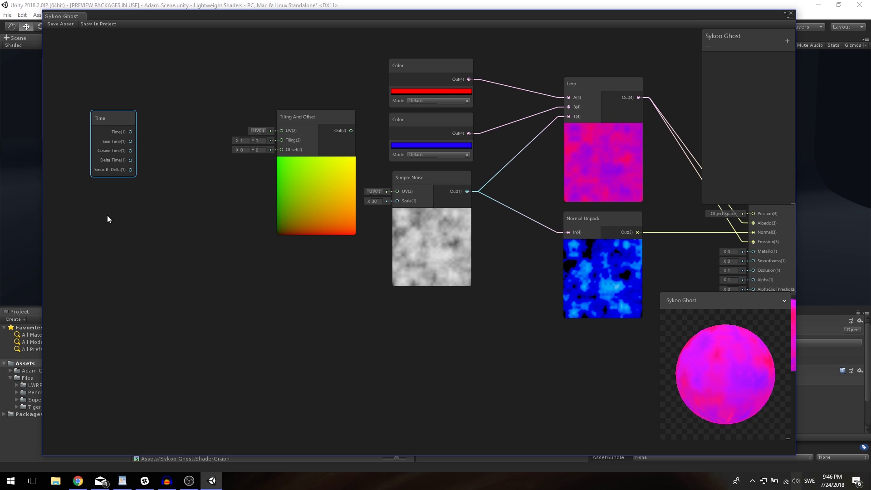
{"action": "left_click", "coordinate": [142, 240]}
- Add a Vector 2 node and place it below the Time node
{"action": "key", "text": "space"}
{"action": "type", "text": "vec"}
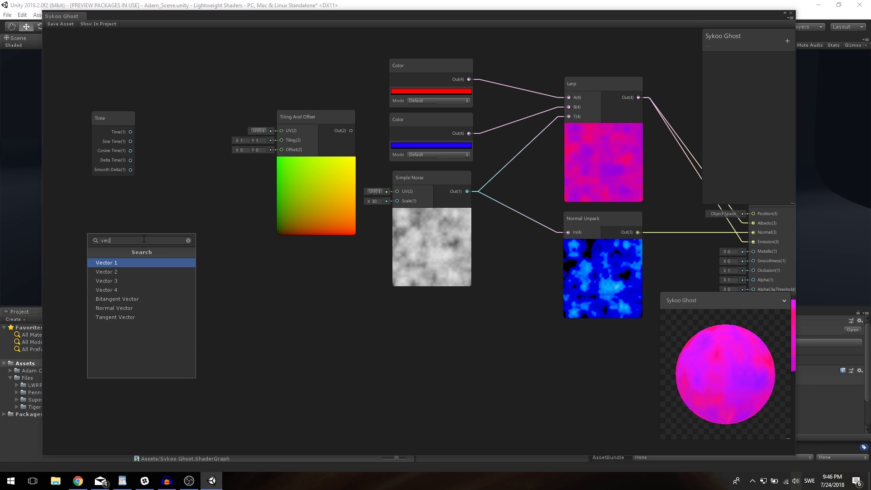
{"action": "type", "text": "tor3"}
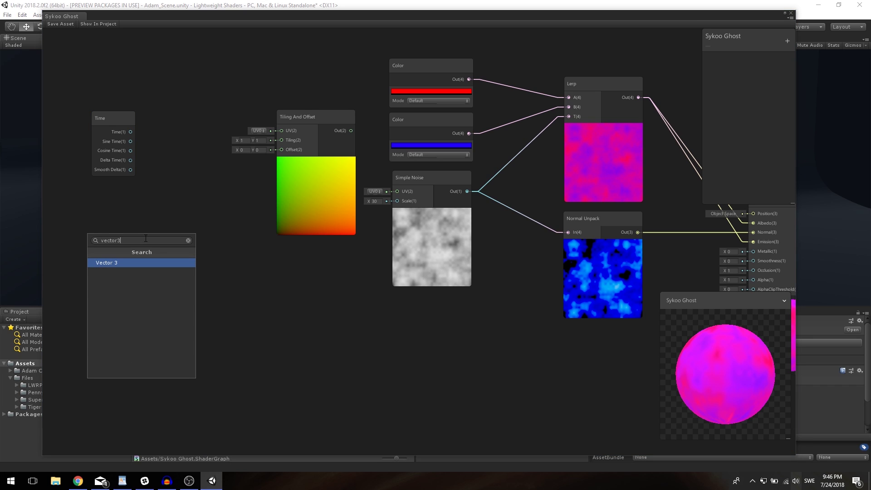
{"action": "left_click", "coordinate": [192, 211]}
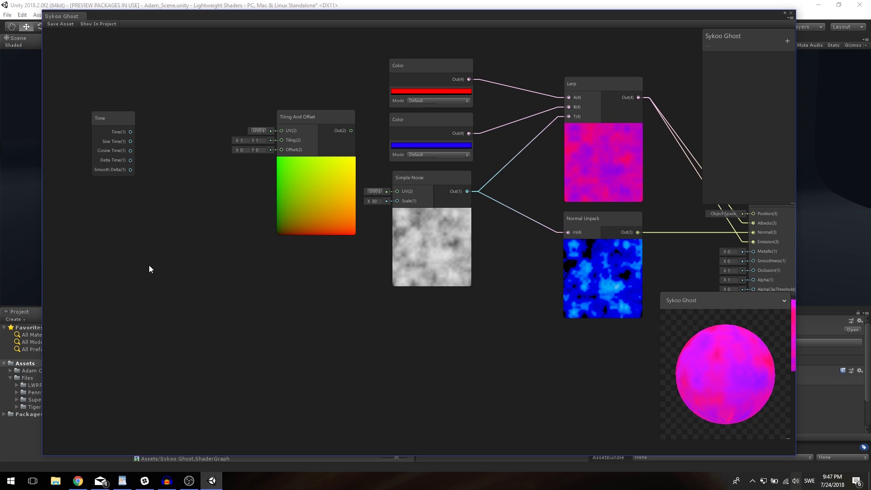
{"action": "key", "text": "space"}
{"action": "type", "text": "vector2"}
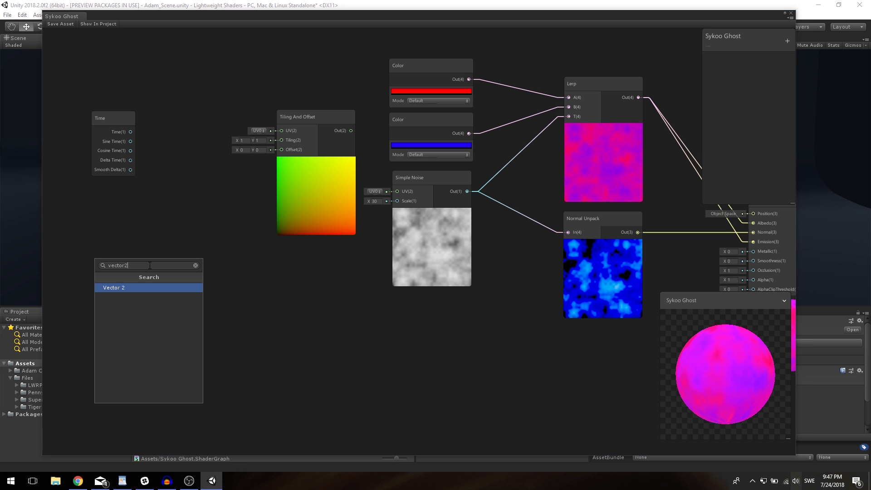
{"action": "left_click", "coordinate": [137, 290]}
{"action": "left_click_drag", "start_coordinate": [174, 277], "coordinate": [113, 196]}
- Add a Multiply node to the graph
{"action": "key", "text": "space"}
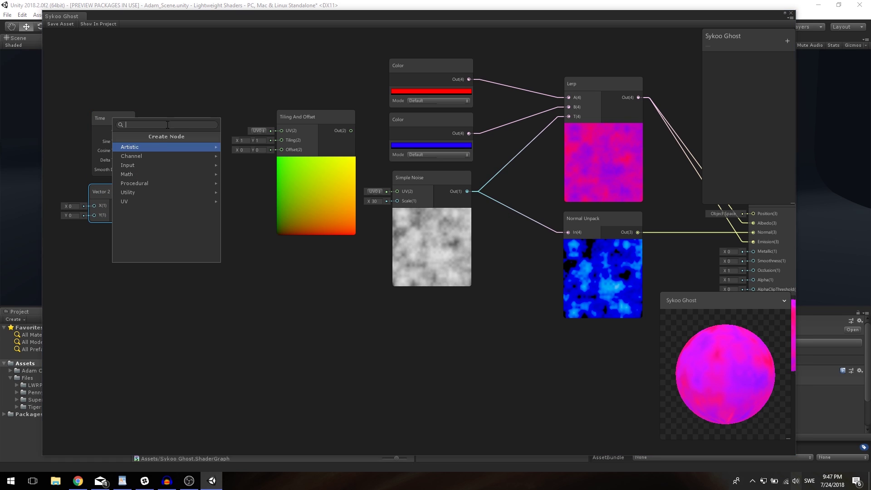
{"action": "left_click", "coordinate": [205, 98]}
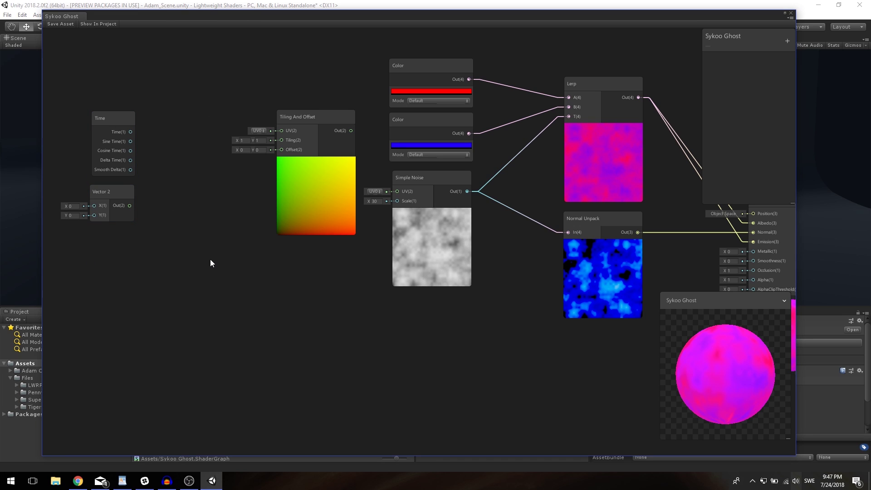
{"action": "key", "text": "space"}
{"action": "type", "text": "multi"}
{"action": "key", "text": "Return"}
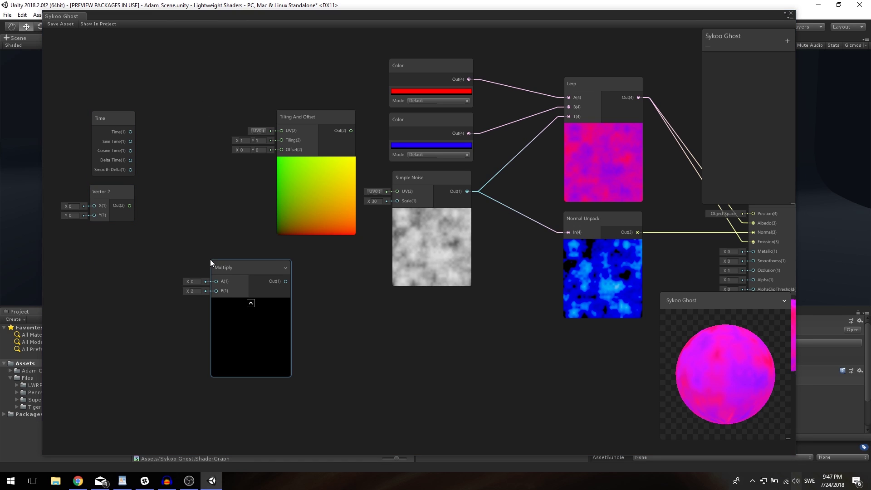
- Wire Time into Multiply A, Vector 2 into Multiply B, and Multiply into Tiling And Offset's Offset
{"action": "left_click_drag", "start_coordinate": [203, 232], "coordinate": [224, 283]}
{"action": "left_click", "coordinate": [103, 334]}
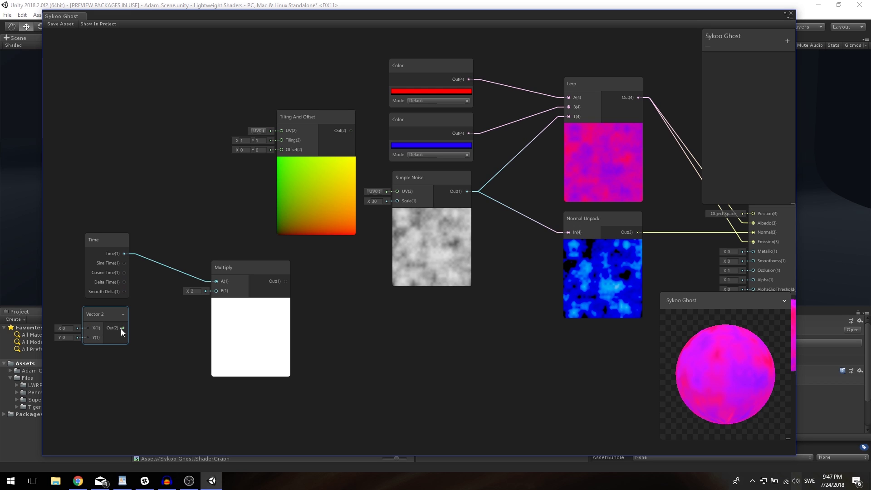
{"action": "left_click_drag", "start_coordinate": [122, 328], "coordinate": [213, 296]}
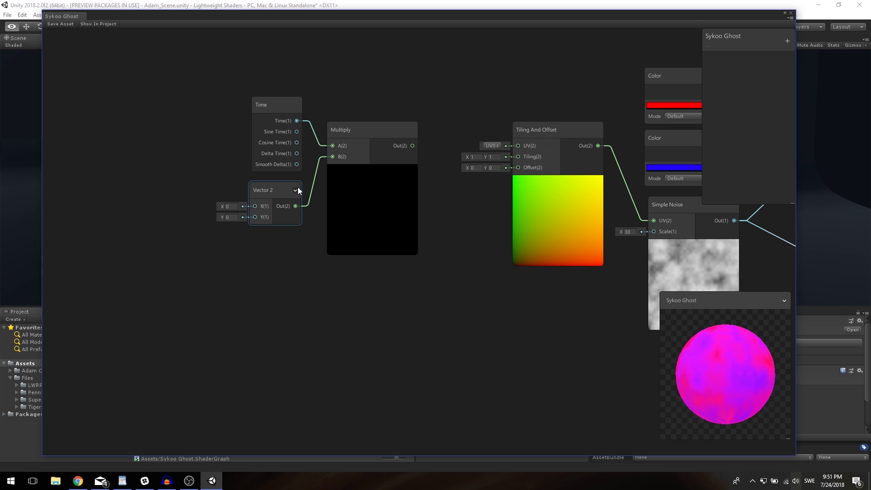
{"action": "left_click", "coordinate": [296, 190]}
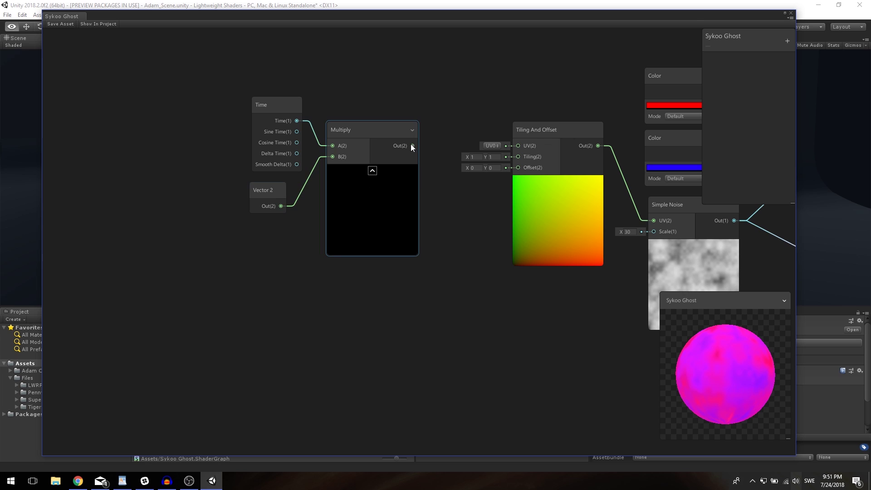
{"action": "left_click_drag", "start_coordinate": [412, 145], "coordinate": [518, 168]}
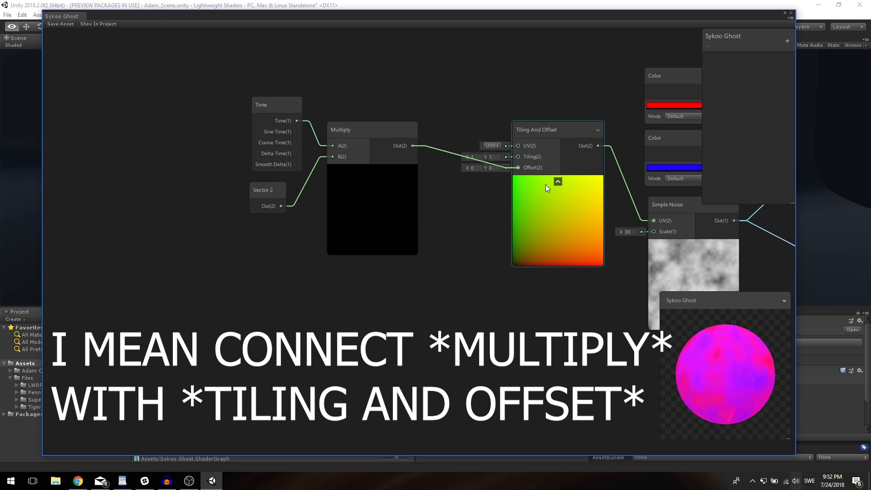
{"action": "left_click", "coordinate": [579, 318]}
{"action": "middle_click_drag", "start_coordinate": [556, 321], "coordinate": [453, 311]}
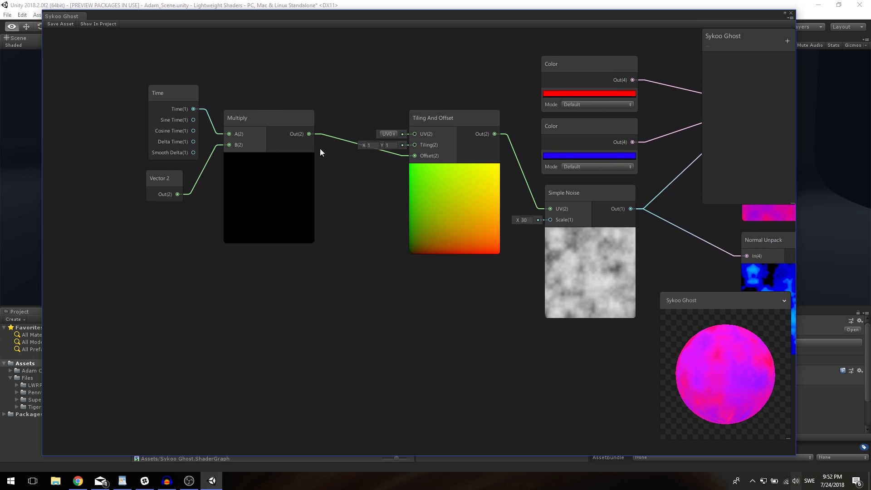
- Expand the Vector 2 node and set its X and Y to 0.1
{"action": "left_click", "coordinate": [160, 178]}
{"action": "left_click_drag", "start_coordinate": [159, 175], "coordinate": [162, 174]}
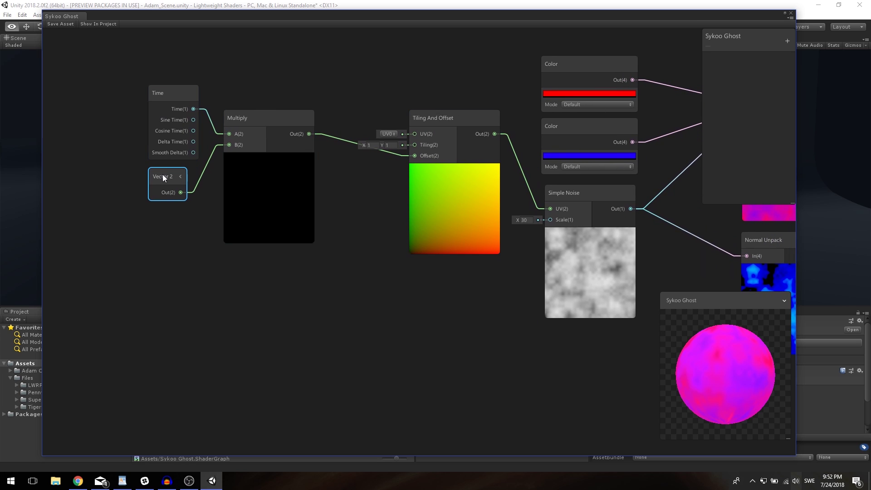
{"action": "left_click_drag", "start_coordinate": [148, 66], "coordinate": [177, 192]}
{"action": "left_click", "coordinate": [184, 181]}
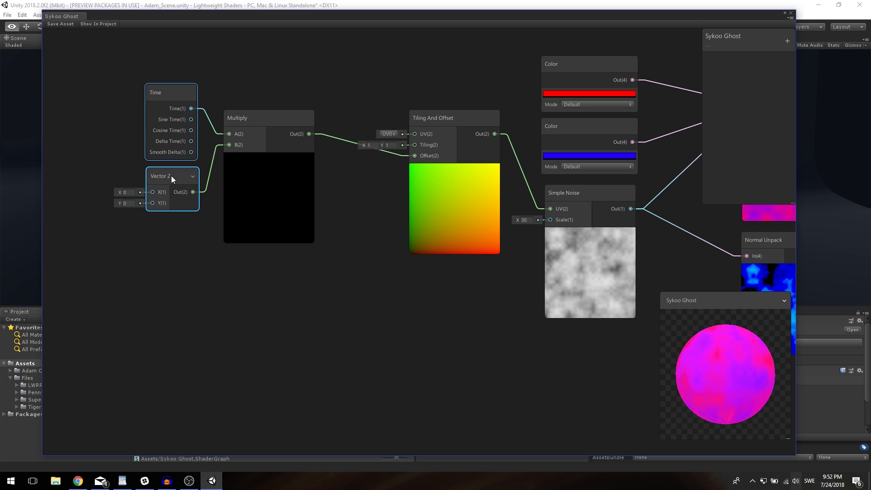
{"action": "left_click", "coordinate": [141, 173]}
{"action": "left_click_drag", "start_coordinate": [171, 174], "coordinate": [165, 173]}
{"action": "left_click", "coordinate": [131, 193]}
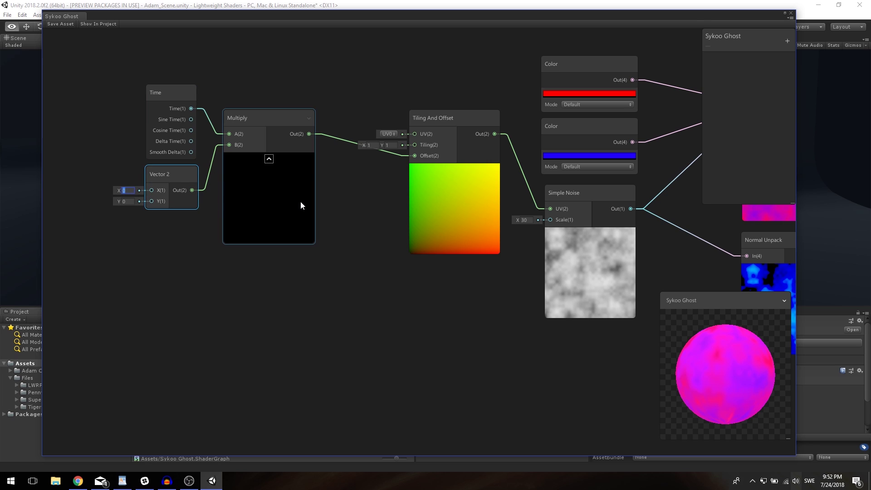
{"action": "type", "text": "0.1"}
{"action": "key", "text": "Tab"}
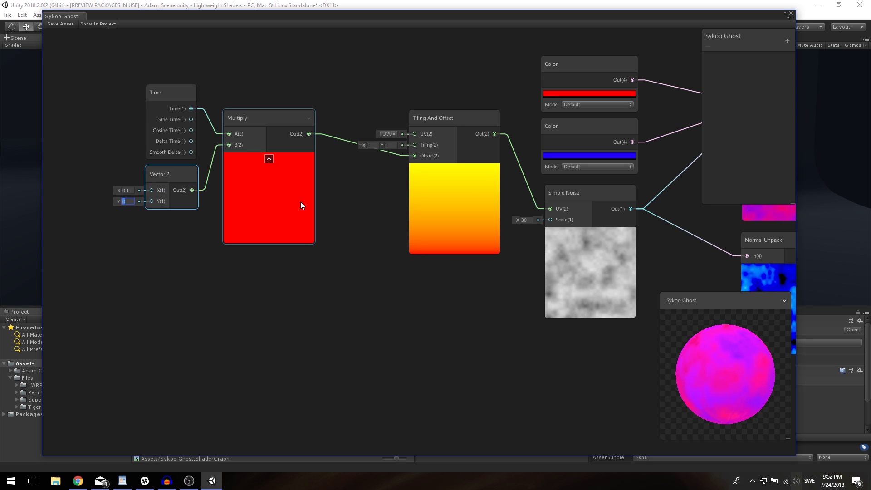
{"action": "type", "text": "0.1"}
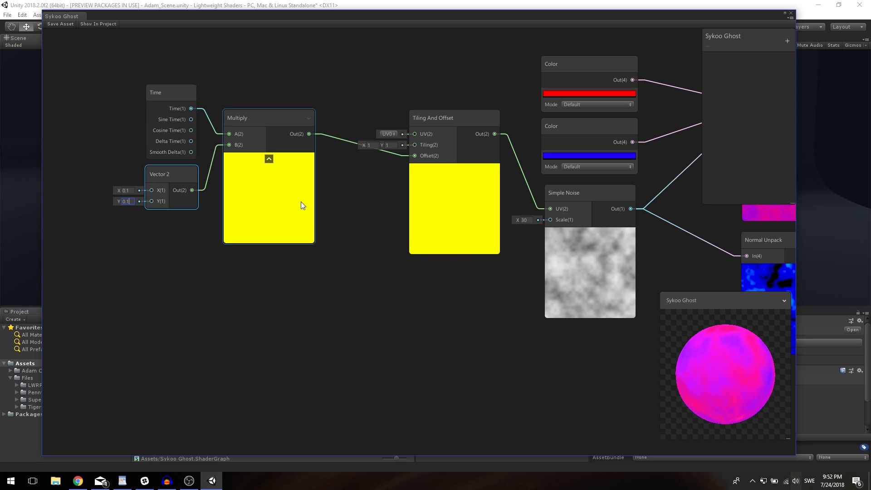
{"action": "scroll", "coordinate": [313, 306], "scroll_direction": "down", "scroll_amount": 2}
{"action": "middle_click_drag", "start_coordinate": [342, 316], "coordinate": [247, 259]}
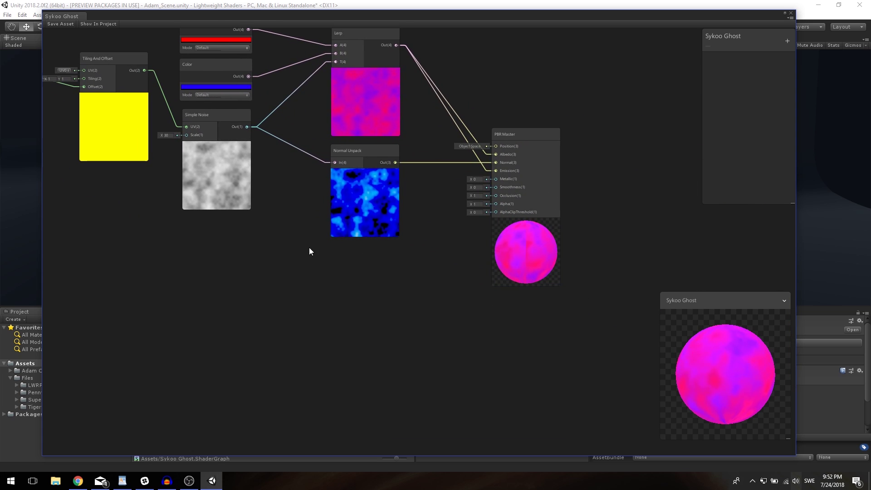
{"action": "middle_click_drag", "start_coordinate": [311, 249], "coordinate": [586, 347]}
{"action": "middle_click_drag", "start_coordinate": [284, 292], "coordinate": [404, 292]}
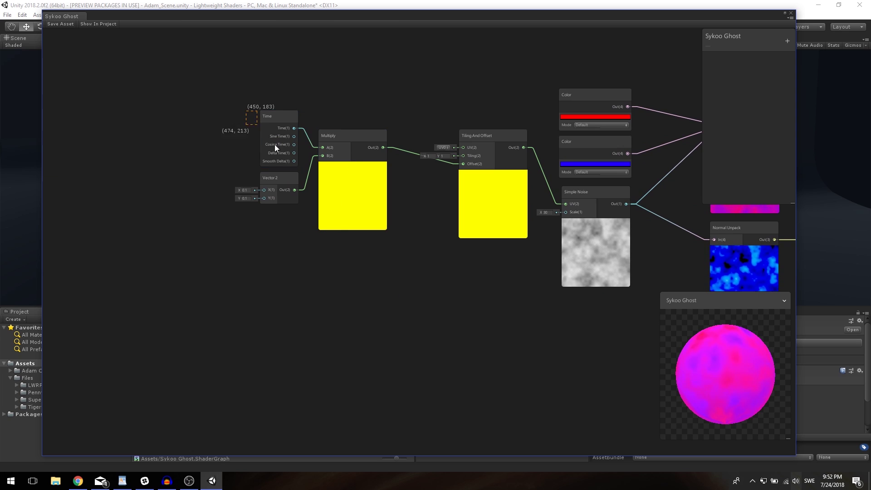
{"action": "left_click_drag", "start_coordinate": [248, 105], "coordinate": [371, 155]}
{"action": "left_click_drag", "start_coordinate": [371, 155], "coordinate": [371, 155]}
{"action": "left_click", "coordinate": [415, 298]}
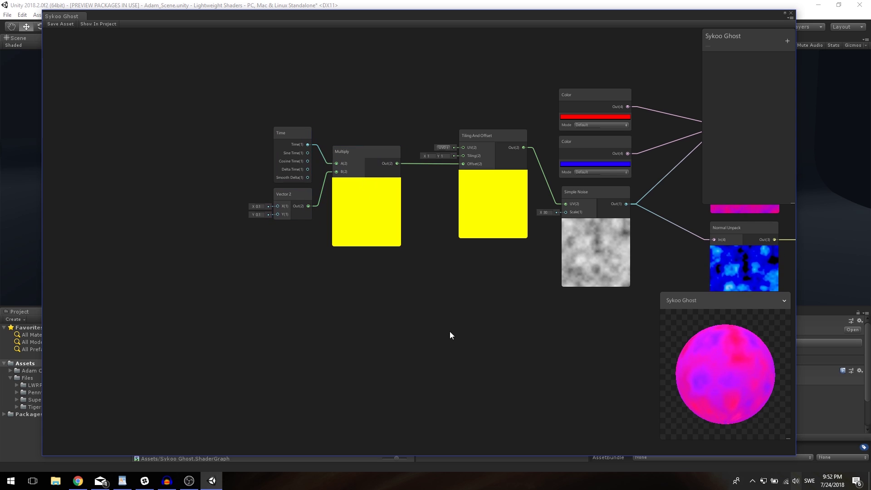
{"action": "middle_click_drag", "start_coordinate": [539, 347], "coordinate": [493, 341]}
{"action": "scroll", "coordinate": [271, 290], "scroll_direction": "up", "scroll_amount": 2}
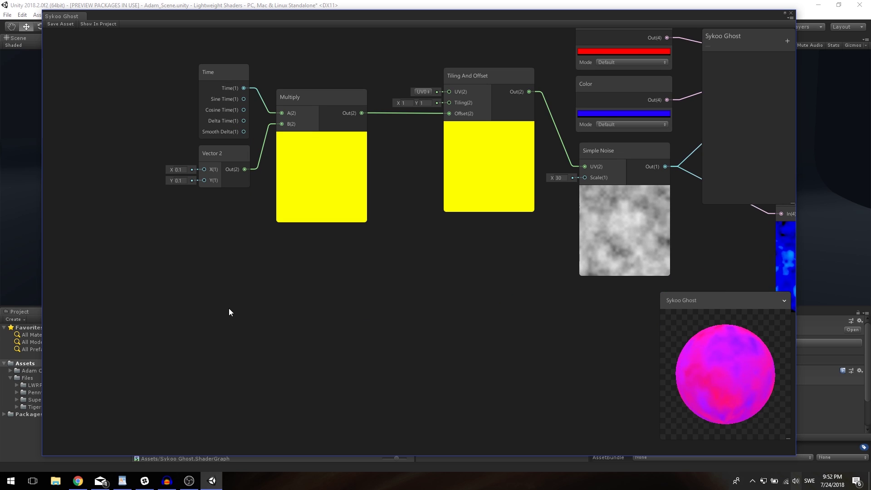
{"action": "middle_click_drag", "start_coordinate": [654, 346], "coordinate": [654, 302]}
{"action": "middle_click_drag", "start_coordinate": [302, 283], "coordinate": [429, 281]}
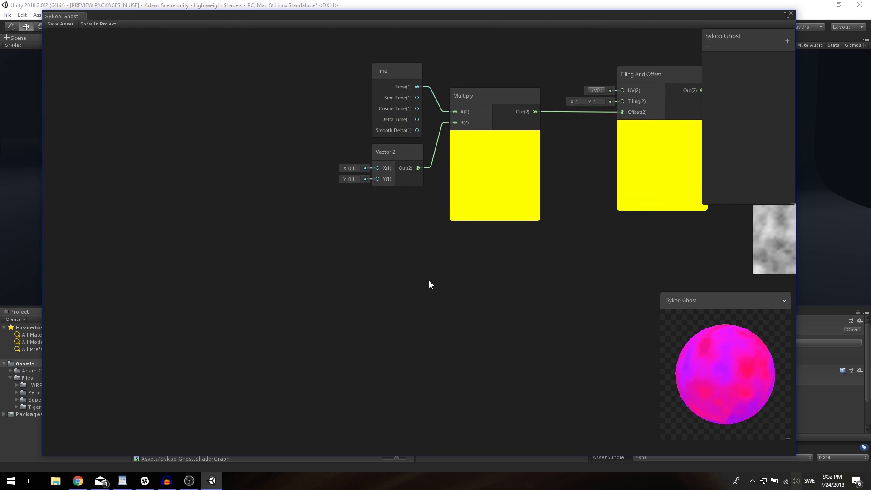
{"action": "middle_click_drag", "start_coordinate": [524, 300], "coordinate": [214, 257]}
- Add a Position node, wire it into Tiling And Offset's UV, and place it above Multiply
{"action": "scroll", "coordinate": [241, 263], "scroll_direction": "down", "scroll_amount": 2}
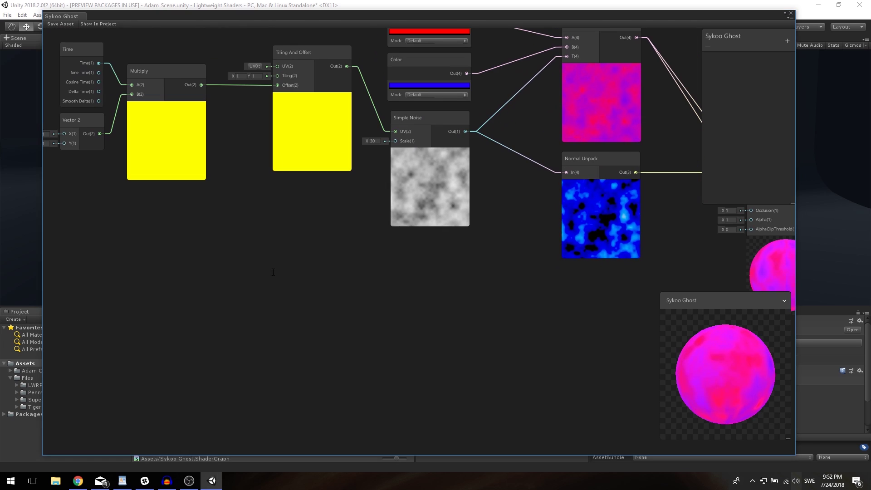
{"action": "key", "text": "space"}
{"action": "type", "text": "position"}
{"action": "key", "text": "Return"}
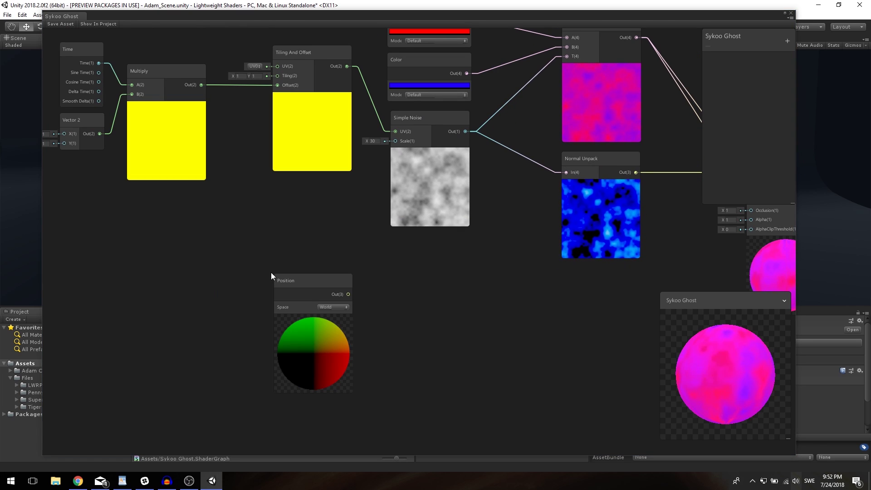
{"action": "left_click_drag", "start_coordinate": [347, 293], "coordinate": [275, 84]}
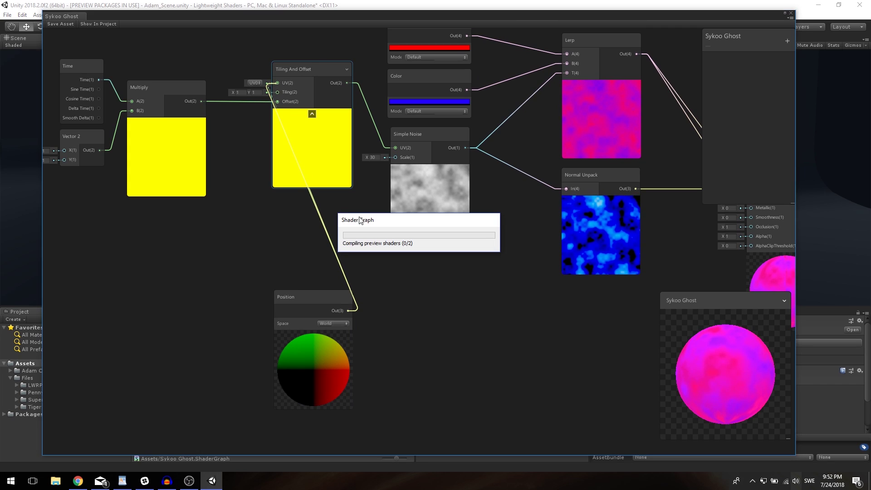
{"action": "middle_click_drag", "start_coordinate": [285, 261], "coordinate": [376, 381]}
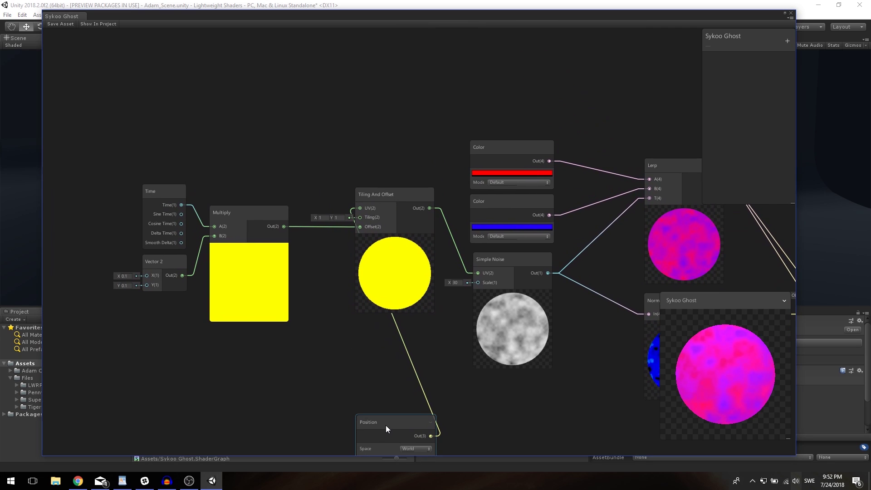
{"action": "left_click_drag", "start_coordinate": [386, 429], "coordinate": [293, 88]}
{"action": "left_click", "coordinate": [338, 251]}
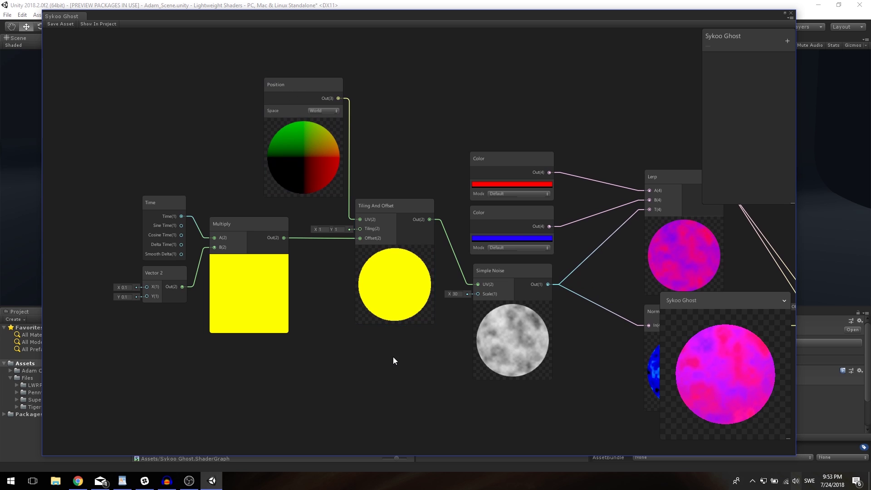
- Pan and zoom the graph to bring Lerp, Normal Unpack and the PBR Master into view
{"action": "middle_click_drag", "start_coordinate": [455, 394], "coordinate": [313, 304]}
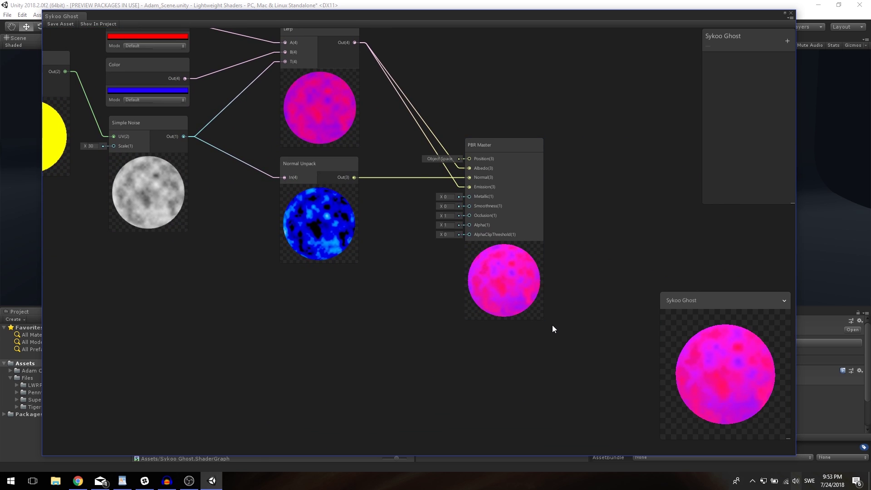
{"action": "scroll", "coordinate": [551, 324], "scroll_direction": "up", "scroll_amount": 1}
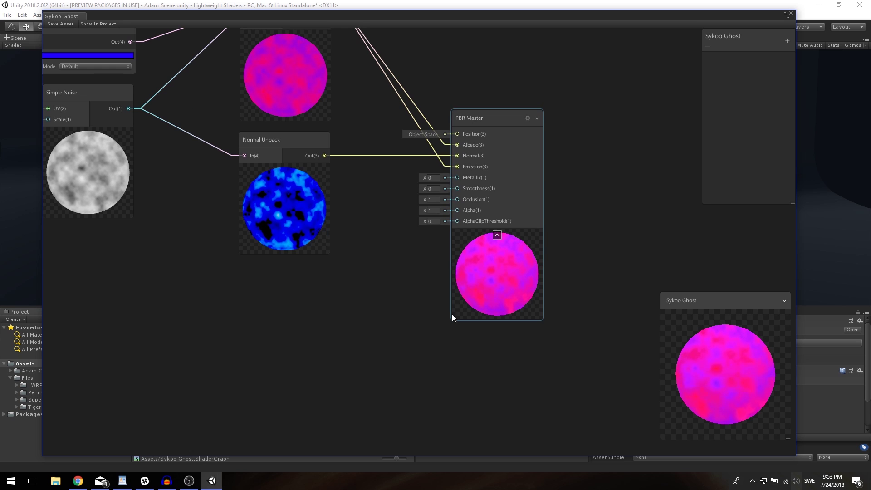
{"action": "scroll", "coordinate": [320, 308], "scroll_direction": "down", "scroll_amount": 4}
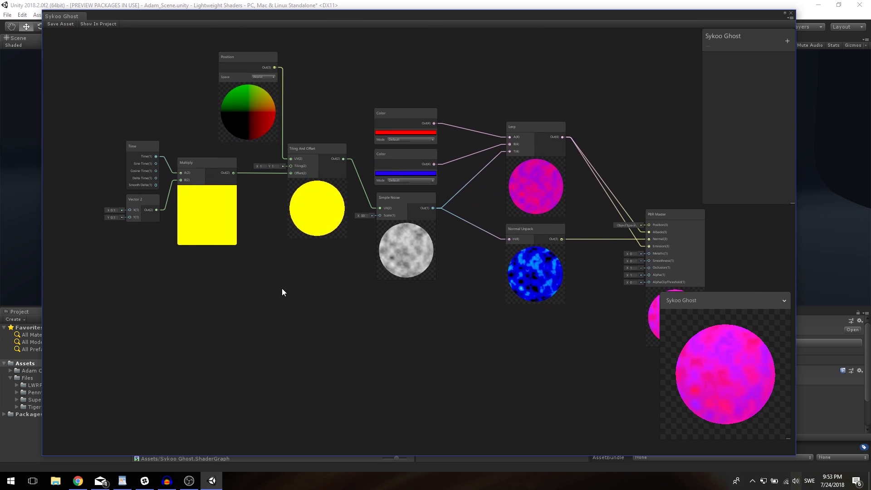
{"action": "middle_click_drag", "start_coordinate": [282, 289], "coordinate": [200, 266]}
{"action": "middle_click_drag", "start_coordinate": [614, 307], "coordinate": [475, 282]}
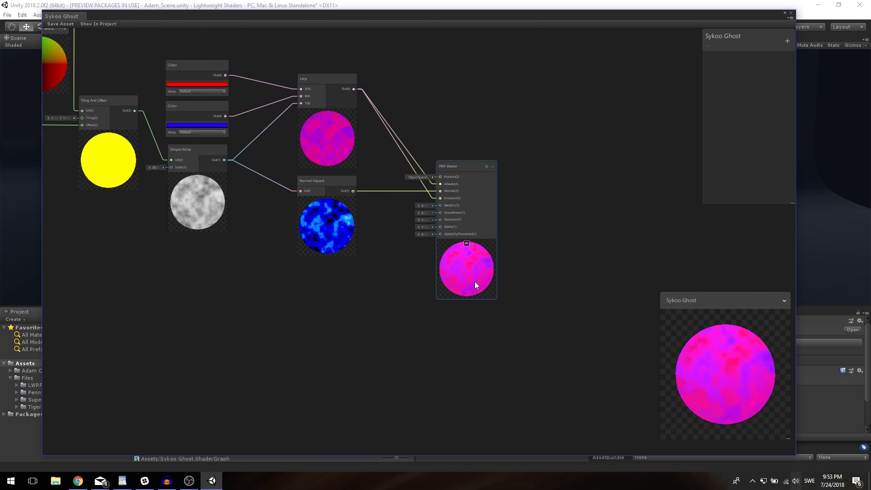
{"action": "scroll", "coordinate": [475, 281], "scroll_direction": "up", "scroll_amount": 2}
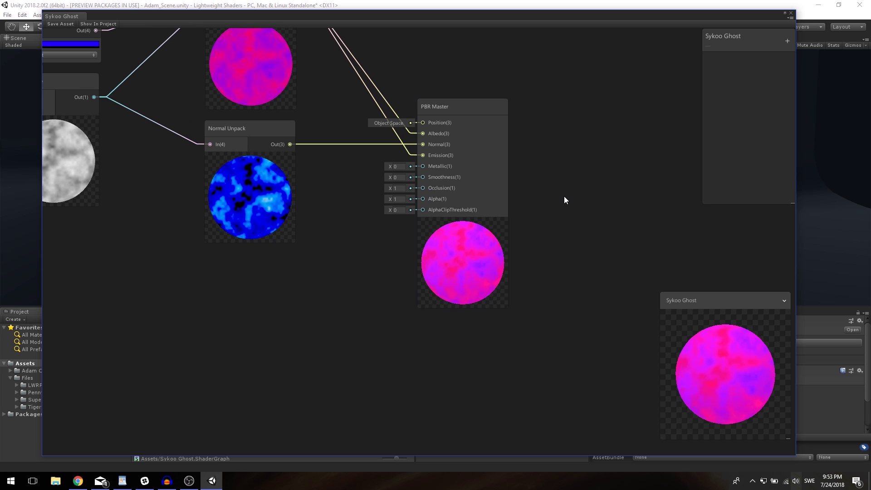
- Set the PBR Master node's surface type to Transparent
{"action": "middle_click_drag", "start_coordinate": [564, 196], "coordinate": [546, 232]}
{"action": "left_click", "coordinate": [461, 144]}
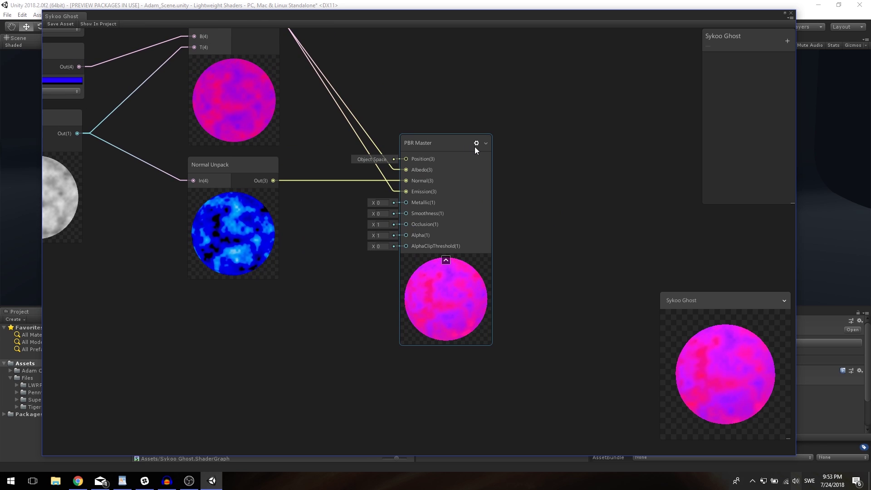
{"action": "left_click", "coordinate": [476, 144]}
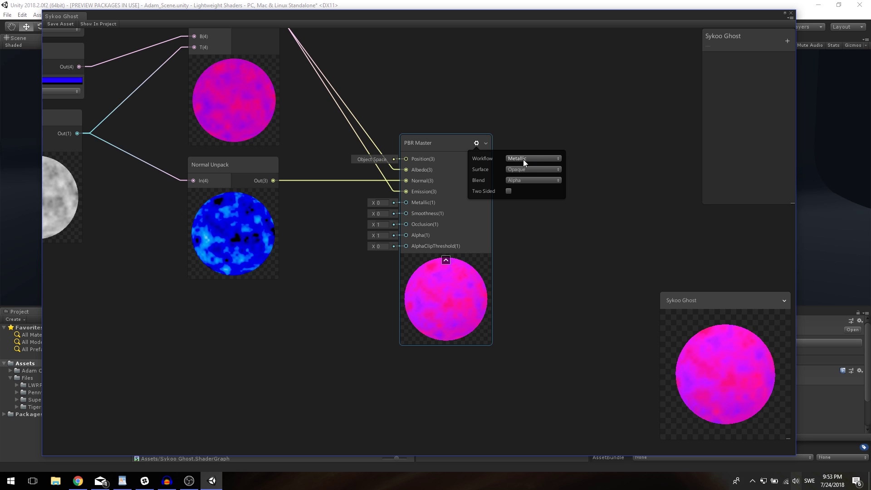
{"action": "left_click", "coordinate": [519, 170]}
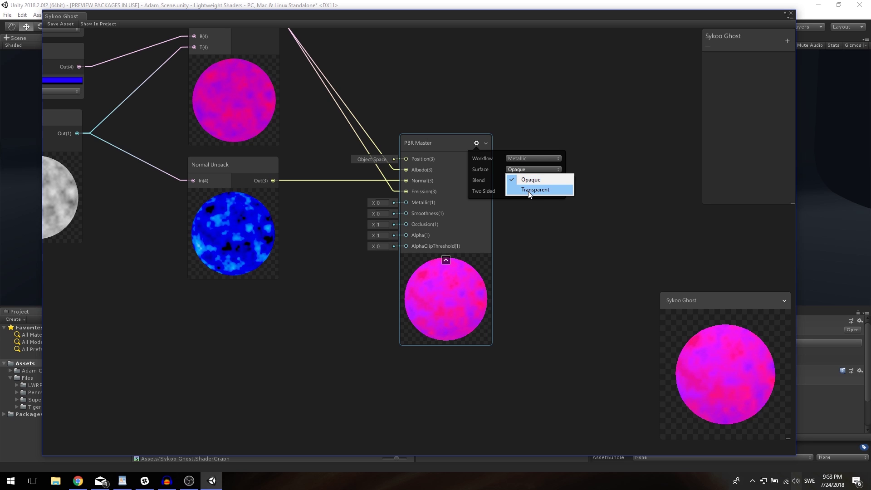
{"action": "left_click", "coordinate": [528, 191]}
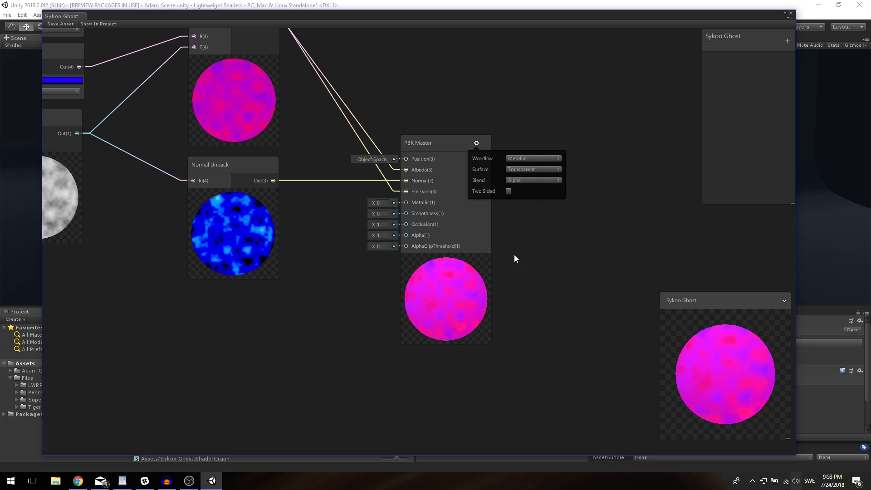
- Add a new Lerp node and wire its output into the PBR Master's Alpha
{"action": "right_click", "coordinate": [173, 371]}
{"action": "left_click", "coordinate": [173, 361]}
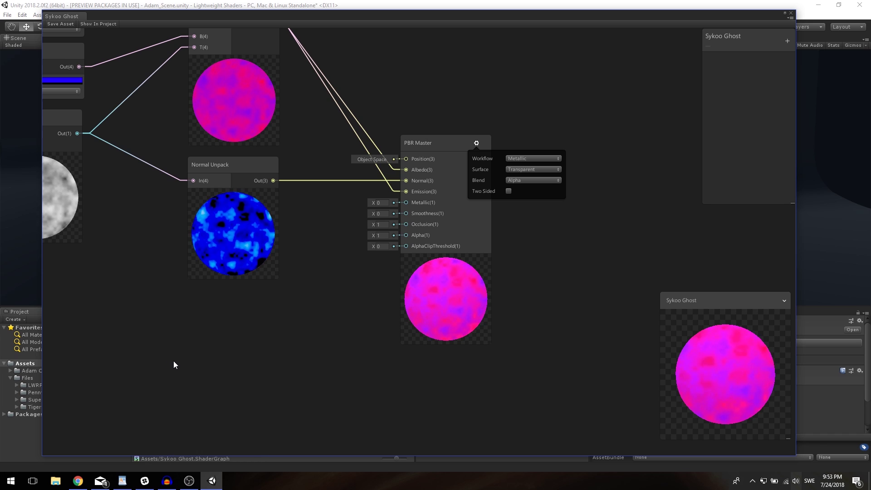
{"action": "right_click", "coordinate": [174, 362]}
{"action": "left_click", "coordinate": [204, 368]}
{"action": "type", "text": "lerp"}
{"action": "key", "text": "Return"}
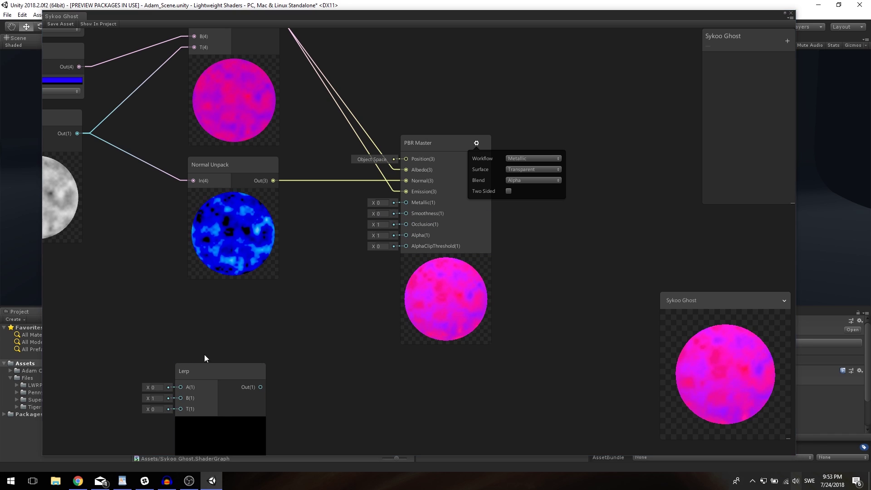
{"action": "left_click_drag", "start_coordinate": [261, 386], "coordinate": [395, 237]}
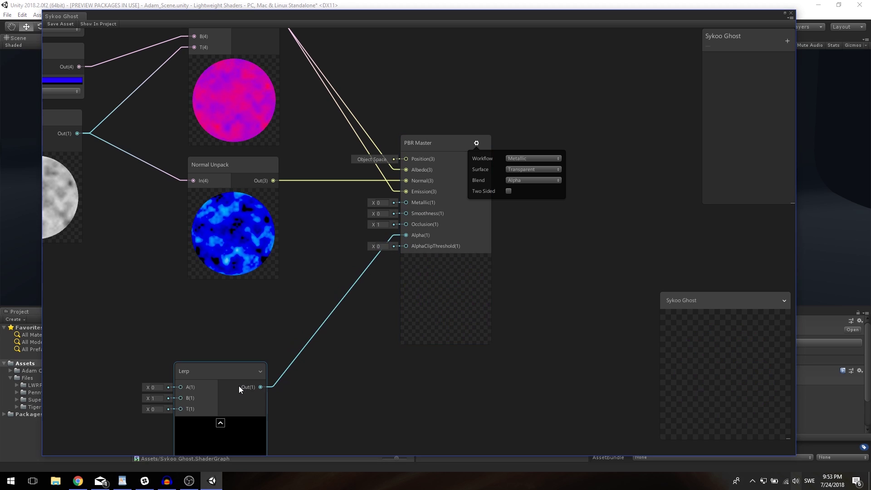
- Place the Lerp beside PBR Master and feed Simple Noise's Out into its A input
{"action": "left_click_drag", "start_coordinate": [235, 371], "coordinate": [244, 304]}
{"action": "left_click", "coordinate": [363, 354]}
{"action": "middle_click_drag", "start_coordinate": [363, 354], "coordinate": [443, 312]}
{"action": "left_click_drag", "start_coordinate": [334, 252], "coordinate": [436, 247]}
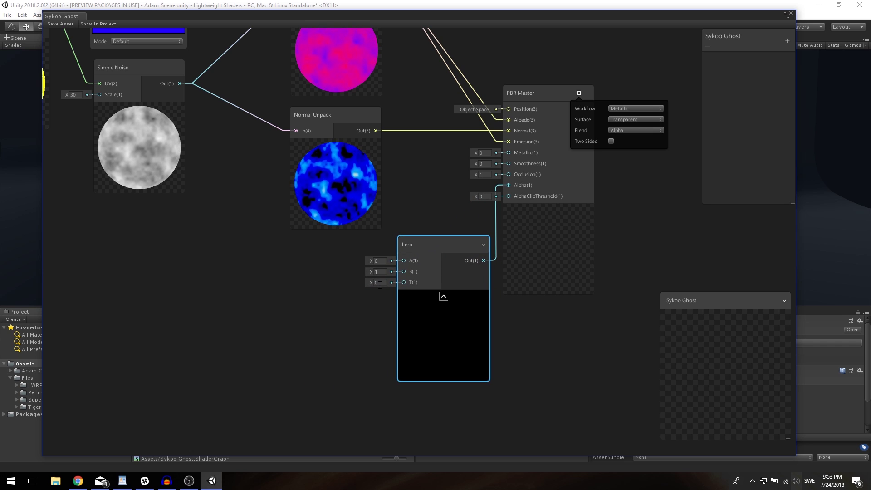
{"action": "left_click_drag", "start_coordinate": [179, 84], "coordinate": [397, 262]}
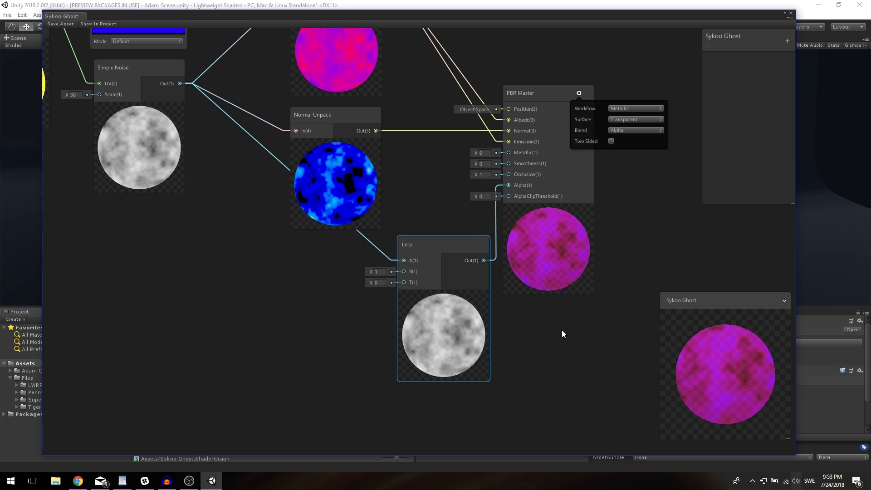
- Change the first Color node from red to blue
{"action": "middle_click_drag", "start_coordinate": [390, 191], "coordinate": [404, 329]}
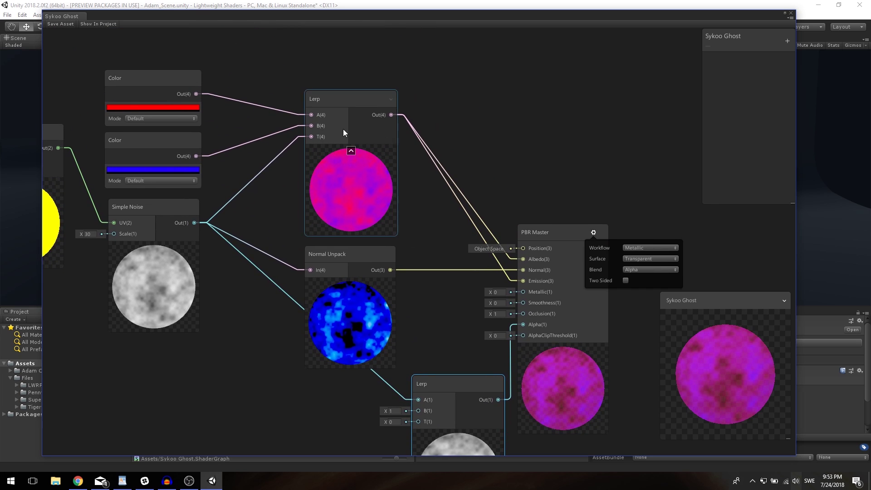
{"action": "left_click", "coordinate": [127, 108]}
{"action": "left_click", "coordinate": [135, 177]}
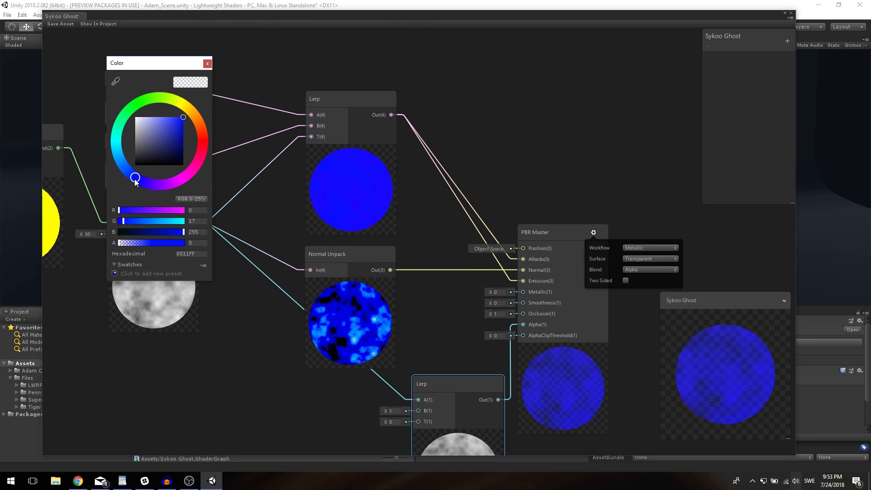
{"action": "left_click", "coordinate": [207, 64]}
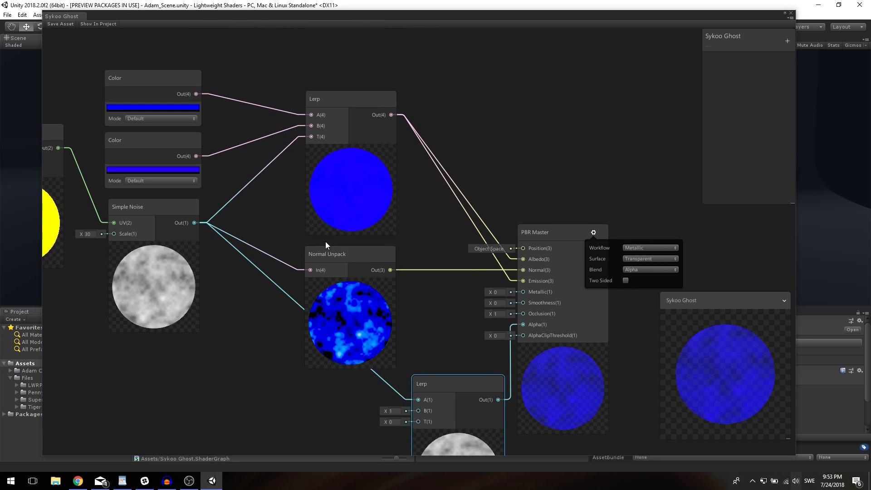
- Set the alpha Lerp's T value to -0.2
{"action": "middle_click_drag", "start_coordinate": [431, 346], "coordinate": [437, 155]}
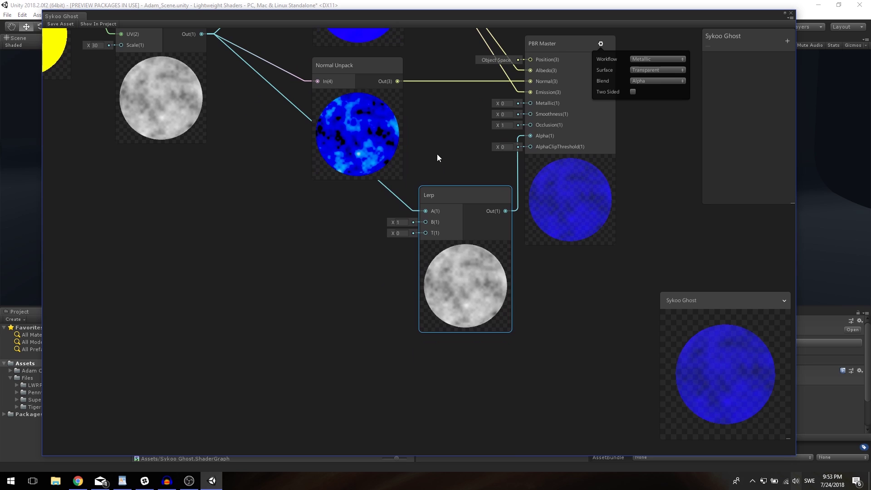
{"action": "left_click", "coordinate": [400, 233]}
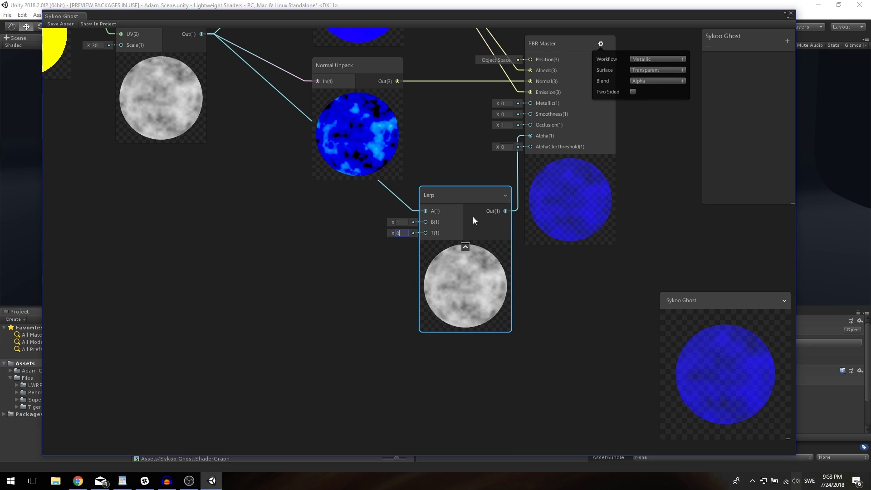
{"action": "type", "text": "0.2"}
{"action": "key", "text": "BackSpace"}
{"action": "key", "text": "BackSpace"}
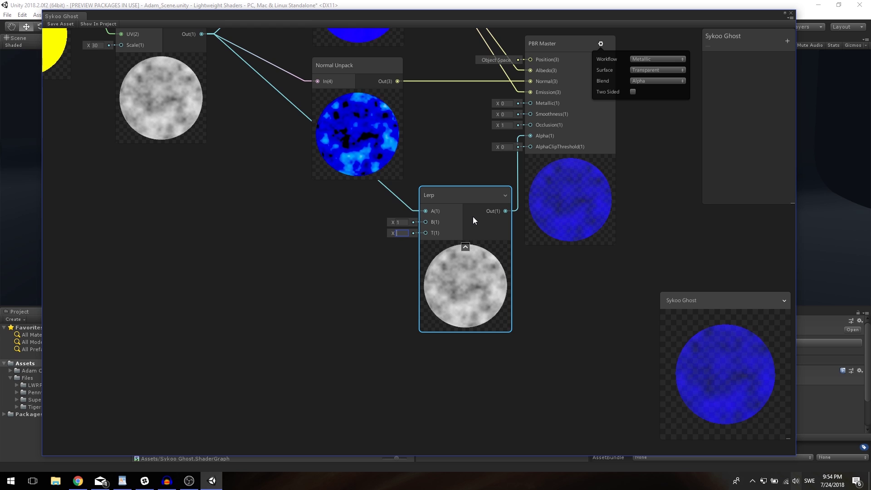
{"action": "key", "text": "BackSpace"}
{"action": "type", "text": "-0.3"}
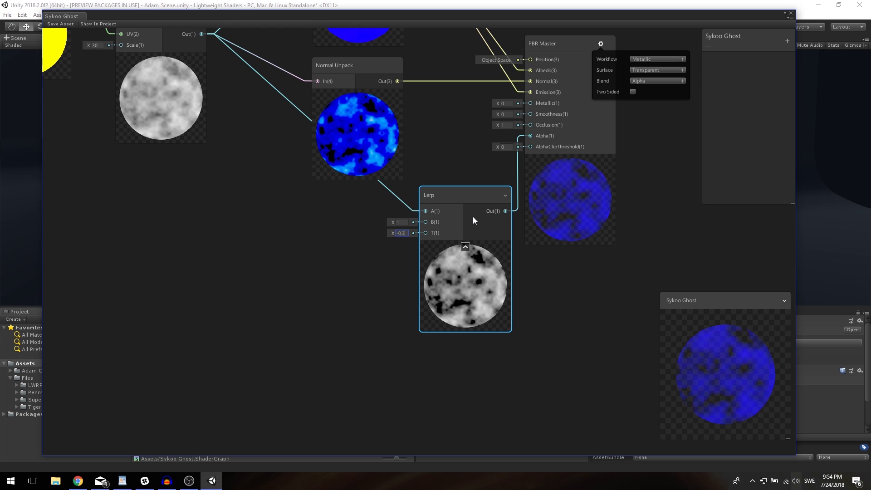
{"action": "key", "text": "BackSpace"}
{"action": "type", "text": "1"}
{"action": "key", "text": "BackSpace"}
- Darken the second Color toward cyan and set Simple Noise Scale to 70
{"action": "type", "text": "2"}
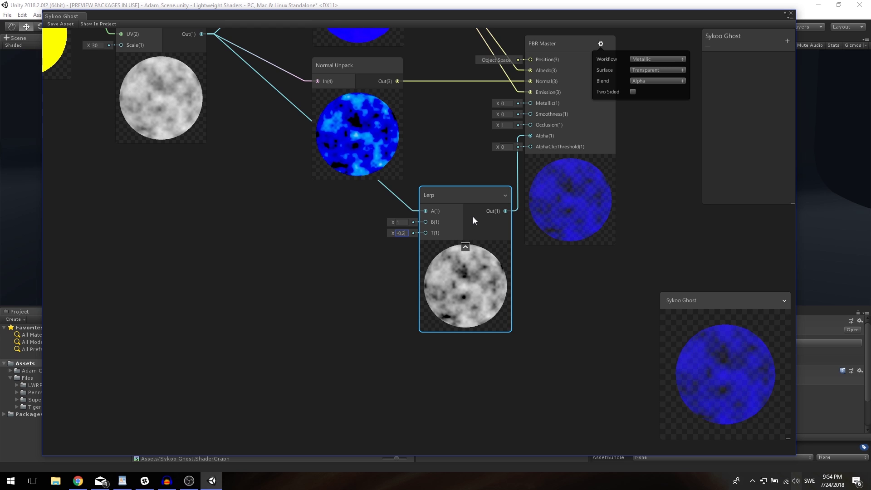
{"action": "middle_click_drag", "start_coordinate": [276, 196], "coordinate": [376, 369]}
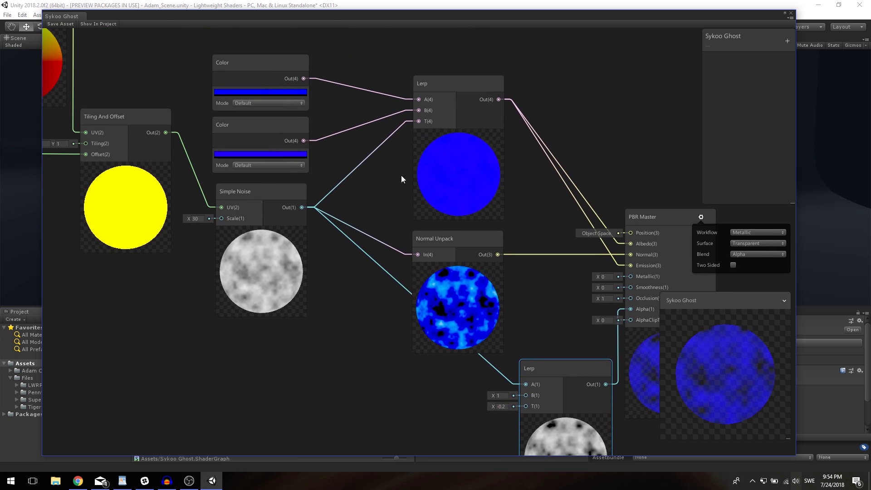
{"action": "left_click", "coordinate": [242, 155]}
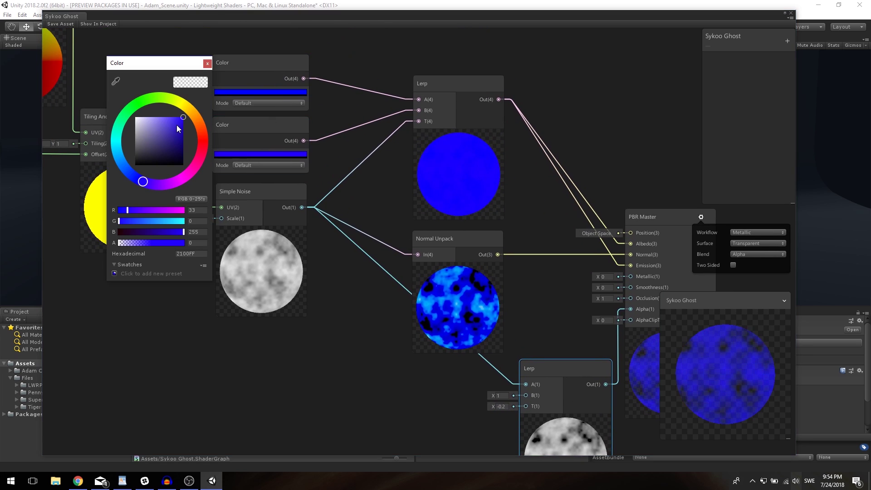
{"action": "mouse_move", "coordinate": [176, 124]}
{"action": "left_mouse_down"}
{"action": "mouse_move", "coordinate": [169, 151]}
{"action": "mouse_move", "coordinate": [204, 155]}
{"action": "mouse_move", "coordinate": [215, 137]}
{"action": "mouse_move", "coordinate": [164, 135]}
{"action": "mouse_move", "coordinate": [202, 91]}
{"action": "left_mouse_up"}
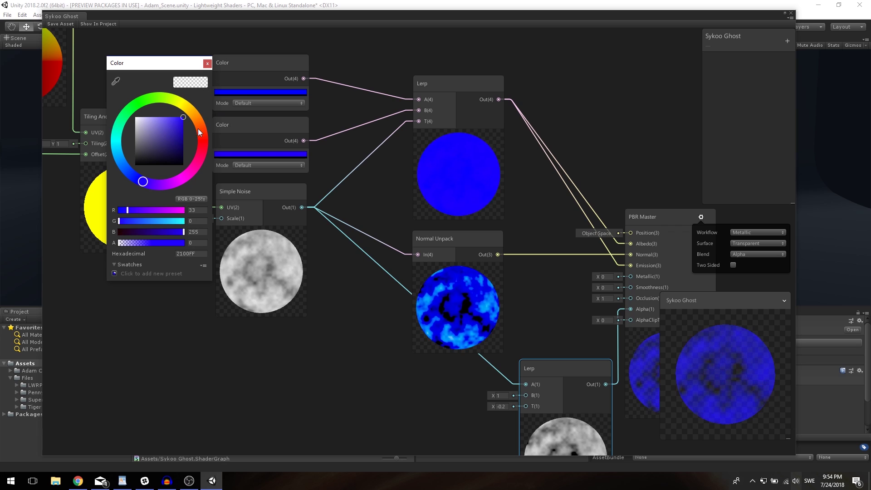
{"action": "left_click_drag", "start_coordinate": [136, 187], "coordinate": [125, 148]}
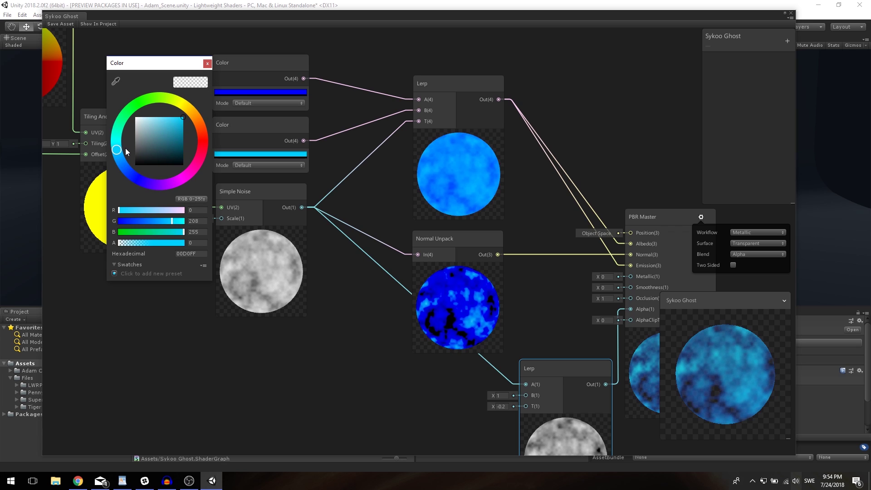
{"action": "left_click", "coordinate": [200, 218]}
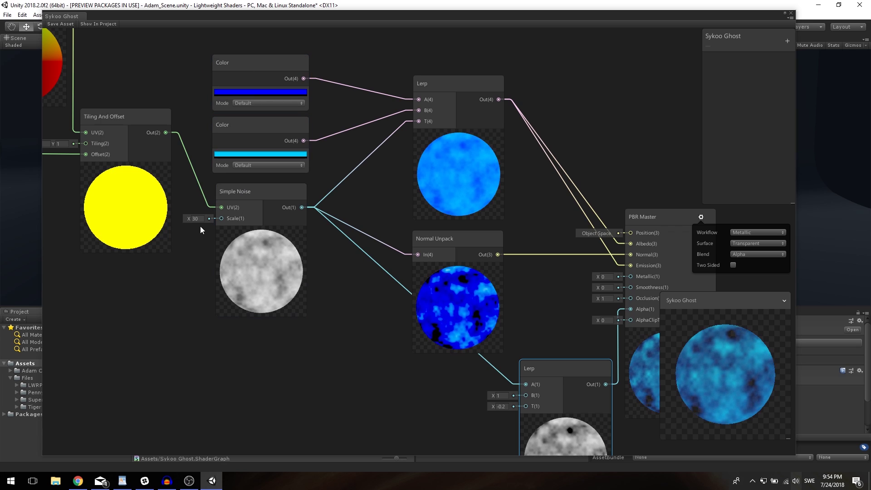
{"action": "type", "text": "70"}
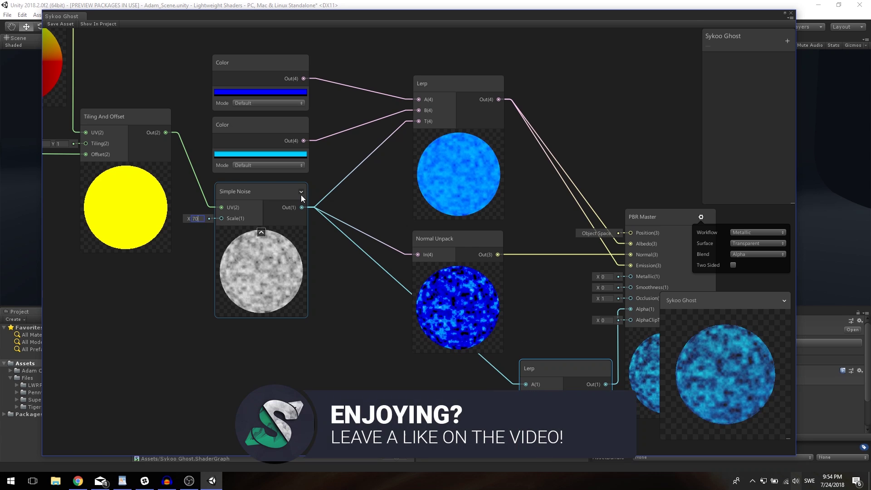
{"action": "left_click", "coordinate": [563, 369]}
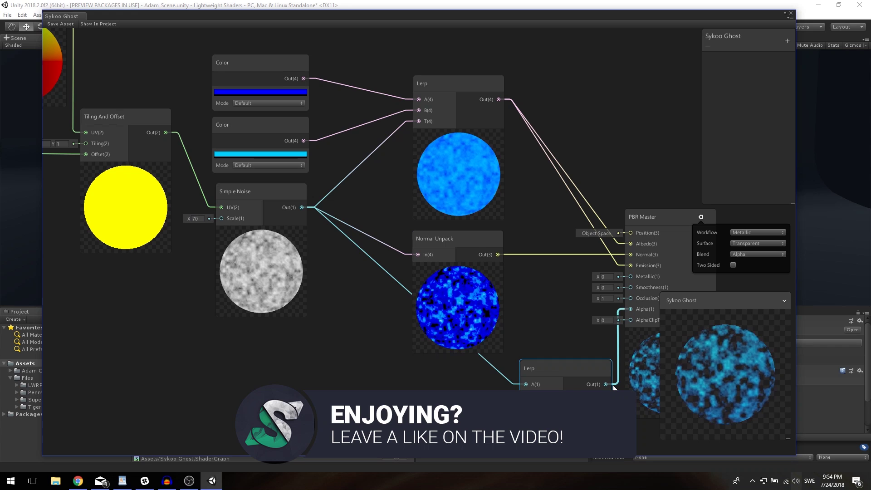
- Make both Color nodes blue, the second a deep blue (0020FF)
{"action": "middle_click_drag", "start_coordinate": [357, 340], "coordinate": [450, 403]}
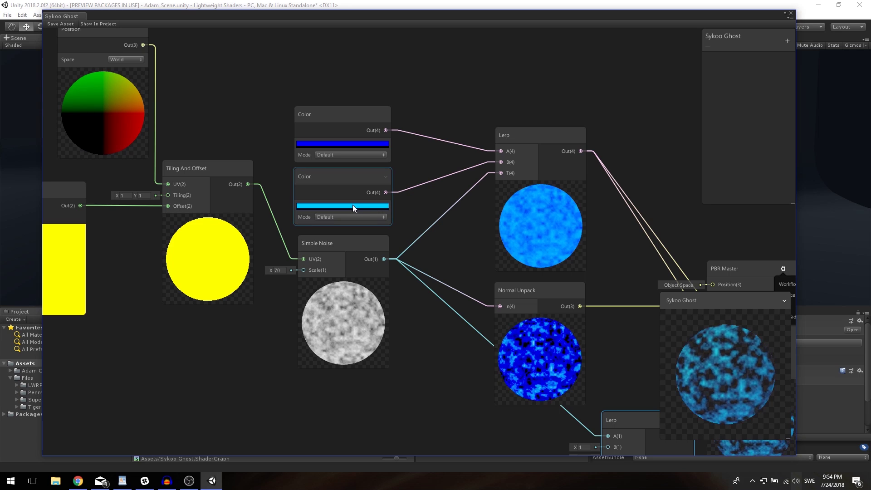
{"action": "left_click", "coordinate": [345, 144]}
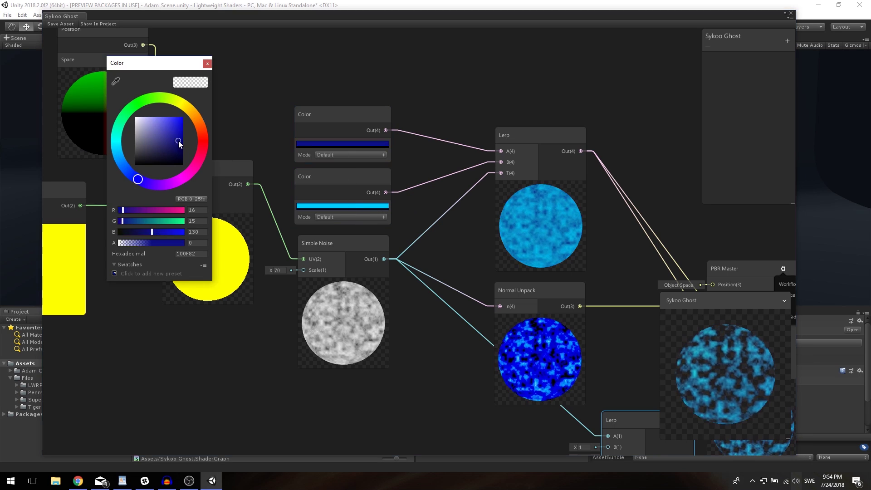
{"action": "left_click_drag", "start_coordinate": [178, 140], "coordinate": [183, 117]}
{"action": "left_click", "coordinate": [207, 63]}
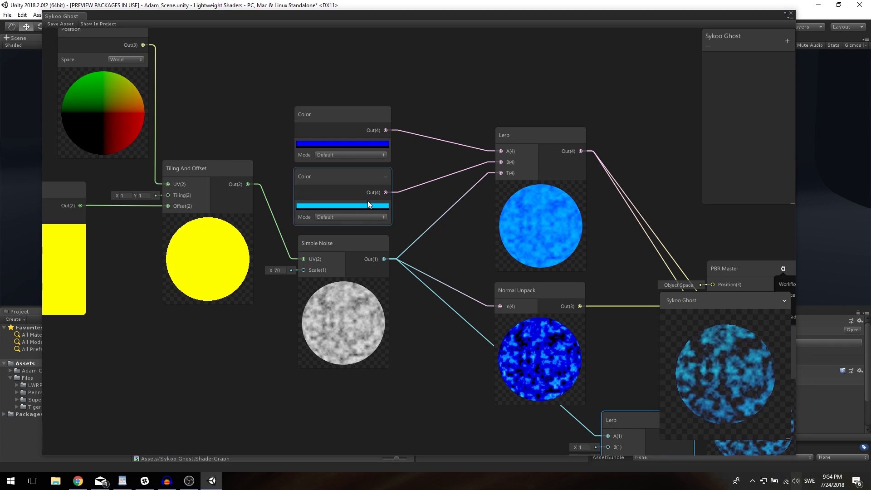
{"action": "left_click", "coordinate": [363, 207]}
{"action": "left_click_drag", "start_coordinate": [116, 150], "coordinate": [133, 176]}
{"action": "mouse_move", "coordinate": [181, 121]}
{"action": "left_mouse_down"}
{"action": "mouse_move", "coordinate": [185, 162]}
{"action": "mouse_move", "coordinate": [205, 114]}
{"action": "left_mouse_up"}
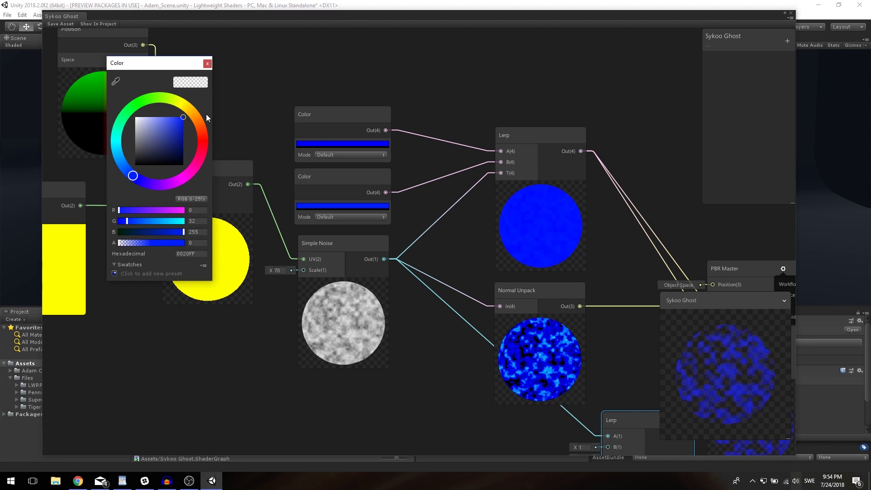
{"action": "left_click", "coordinate": [207, 63]}
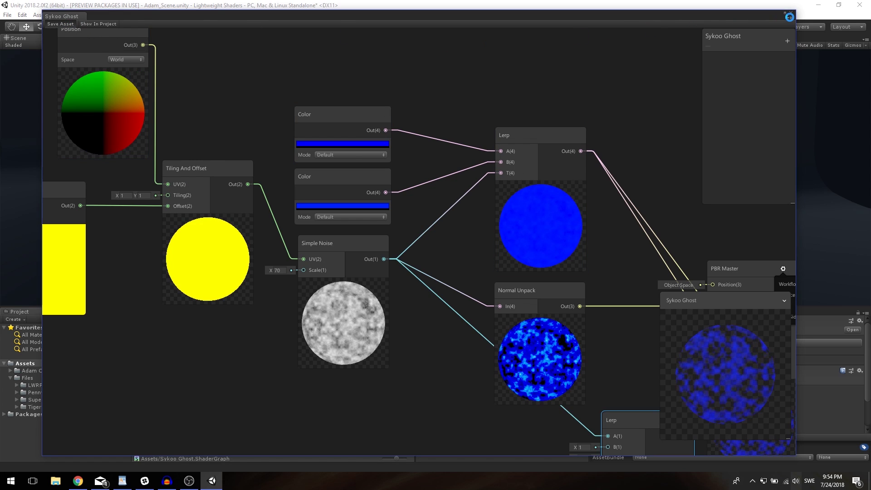
- Close the shader graph and switch mesh_Adam_spine's Adam_Torso_metal material to Sykoo Ghost
{"action": "left_click", "coordinate": [792, 12]}
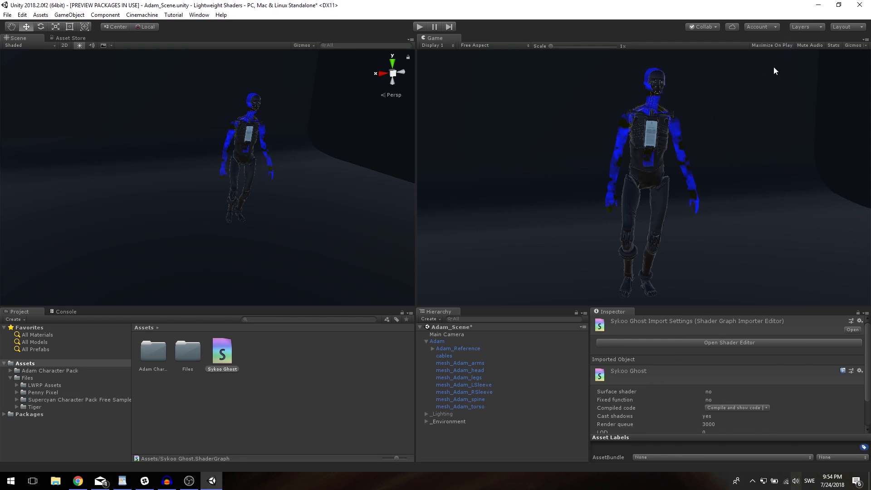
{"action": "left_click", "coordinate": [461, 373]}
{"action": "scroll", "coordinate": [690, 399], "scroll_direction": "down", "scroll_amount": 5}
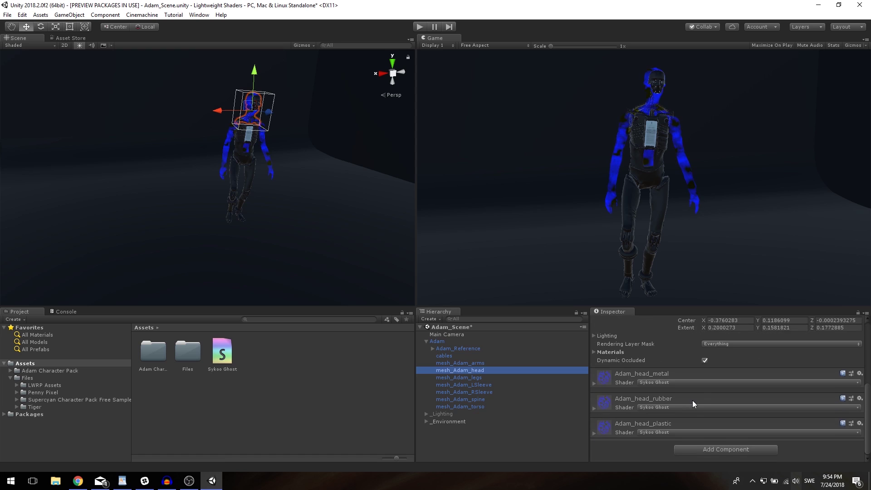
{"action": "left_click", "coordinate": [517, 398]}
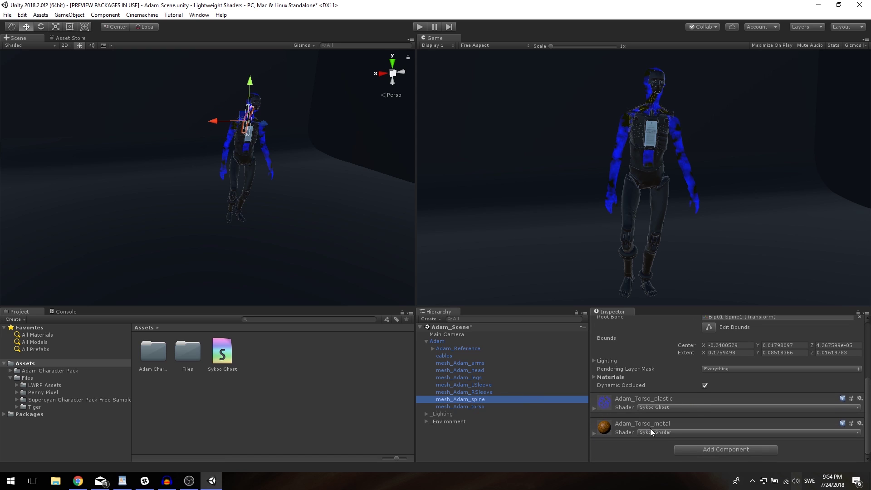
{"action": "left_click", "coordinate": [650, 431]}
{"action": "left_click", "coordinate": [680, 283]}
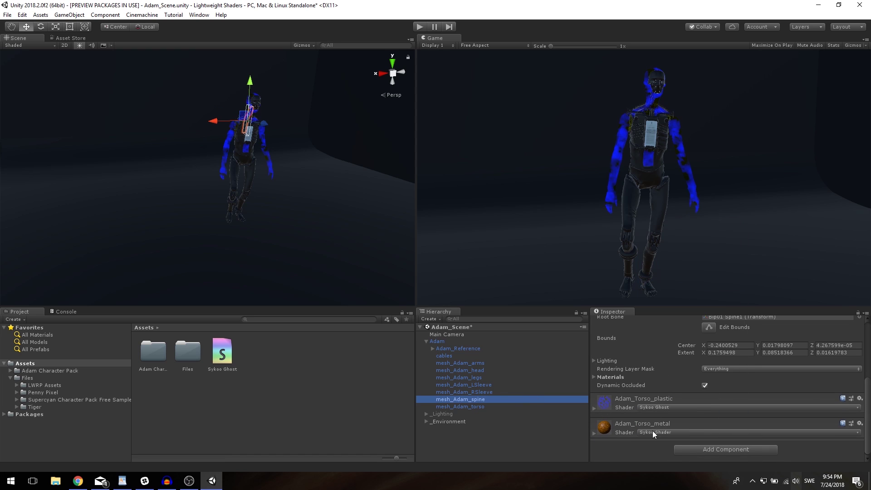
{"action": "left_click", "coordinate": [653, 432]}
{"action": "left_click", "coordinate": [688, 273]}
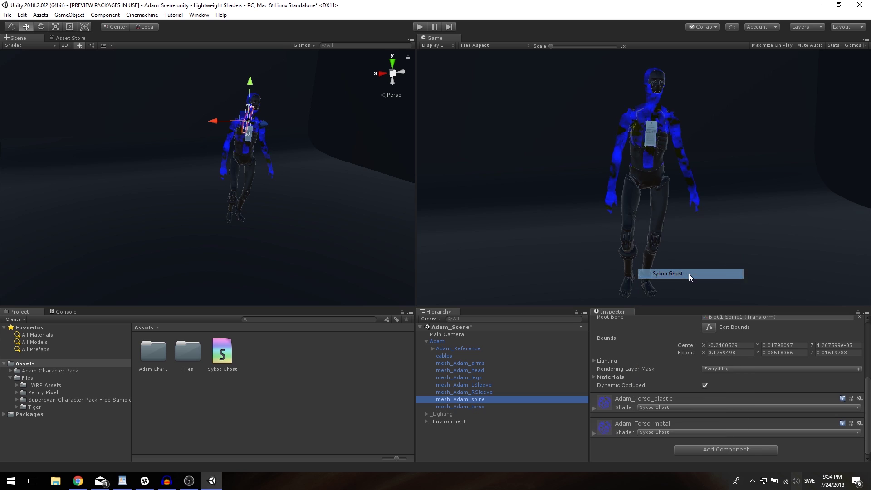
- Switch mesh_Adam_torso's Adam_Torso_rubber material to the Sykoo Ghost shader
{"action": "left_click", "coordinate": [485, 407]}
{"action": "left_click", "coordinate": [664, 433]}
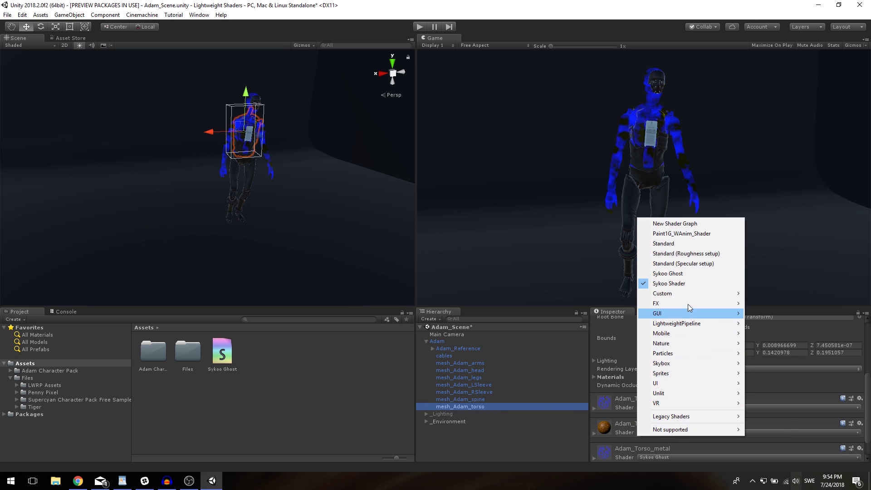
{"action": "left_click", "coordinate": [684, 273]}
{"action": "scroll", "coordinate": [680, 408], "scroll_direction": "down", "scroll_amount": 3}
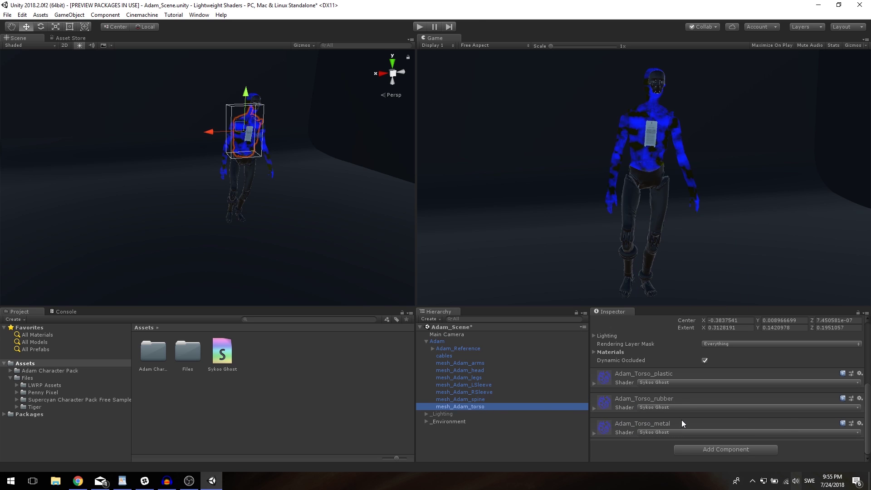